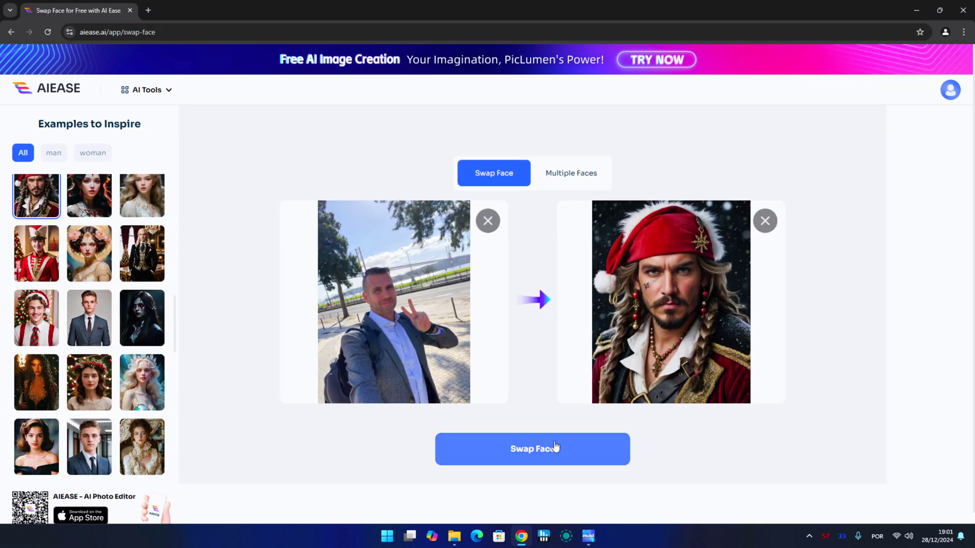
# Swap the selfie's face onto the pirate portrait with the red Santa hat.
pyautogui.click(555, 447)
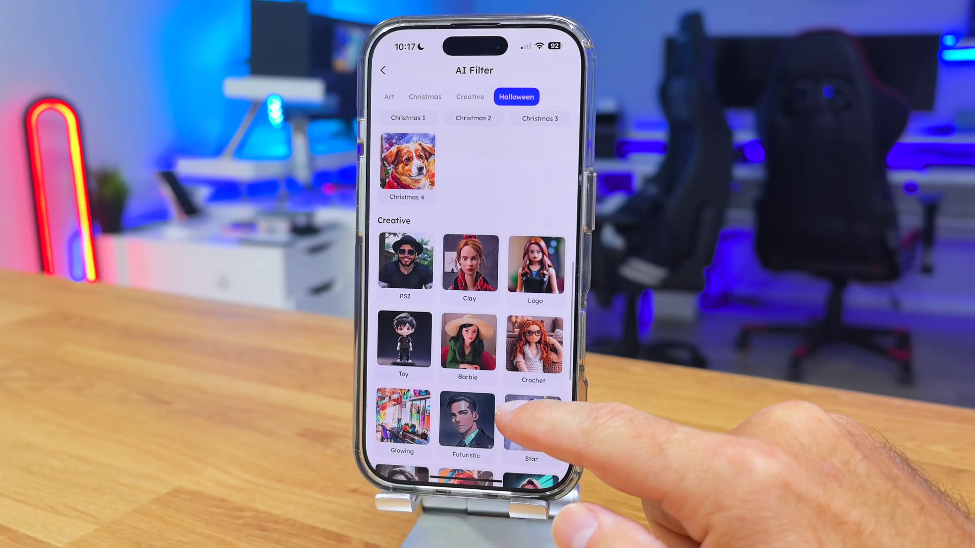
pyautogui.click(469, 429)
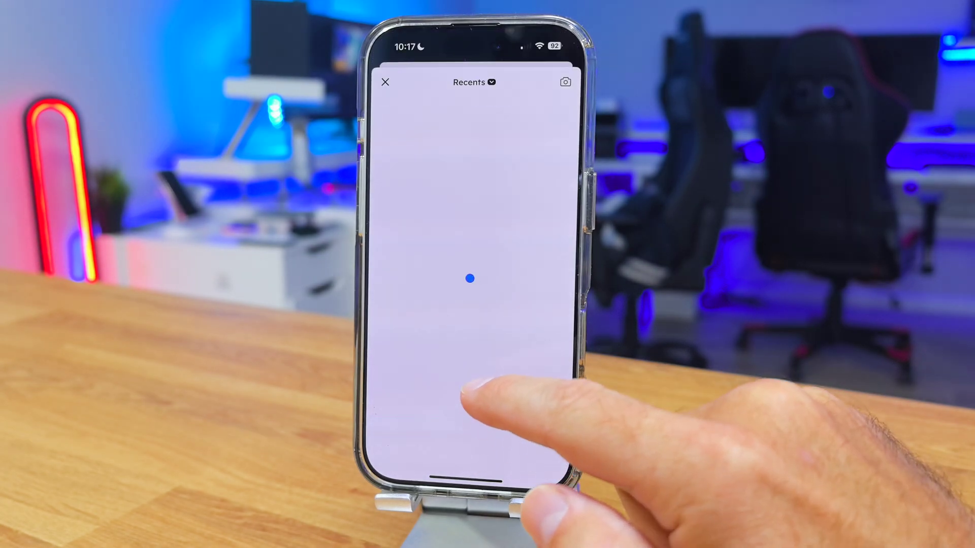
pyautogui.click(501, 170)
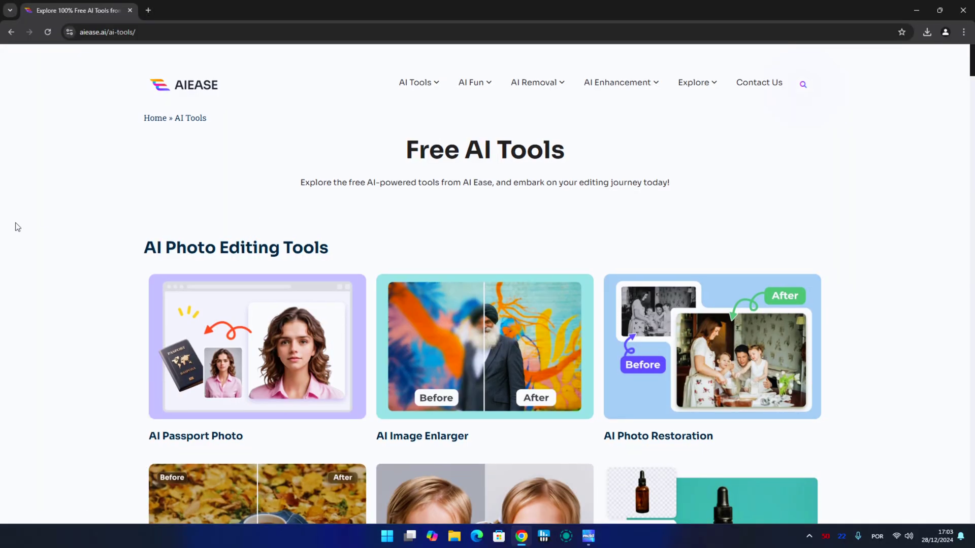
# Upload Screenshot 2024-12-28 at 16.58.13 to the passport photo maker and generate the 35 x 45 mm Portugal passport photo.
pyautogui.scroll(-1, 75, 223)
pyautogui.scroll(-1, 63, 227)
pyautogui.scroll(-1, 62, 227)
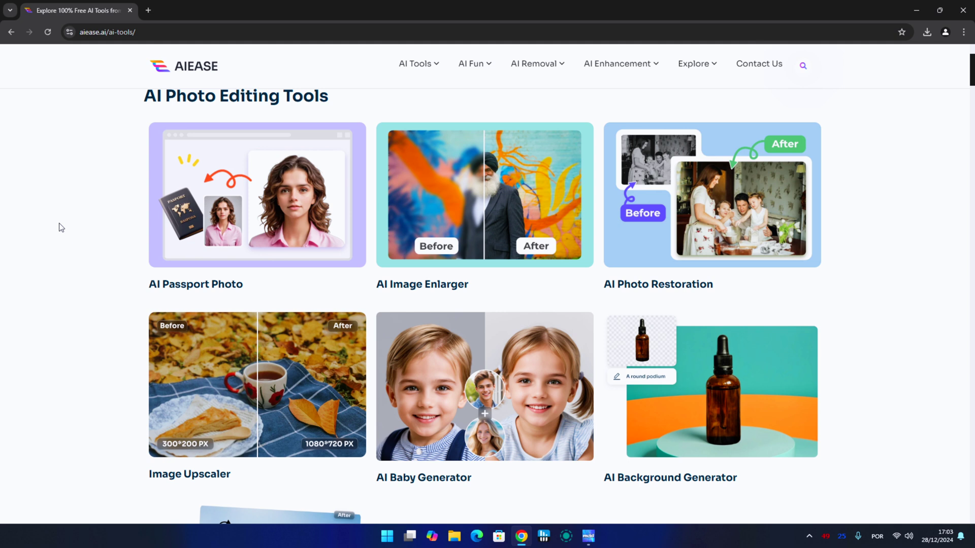
pyautogui.scroll(-1, 61, 228)
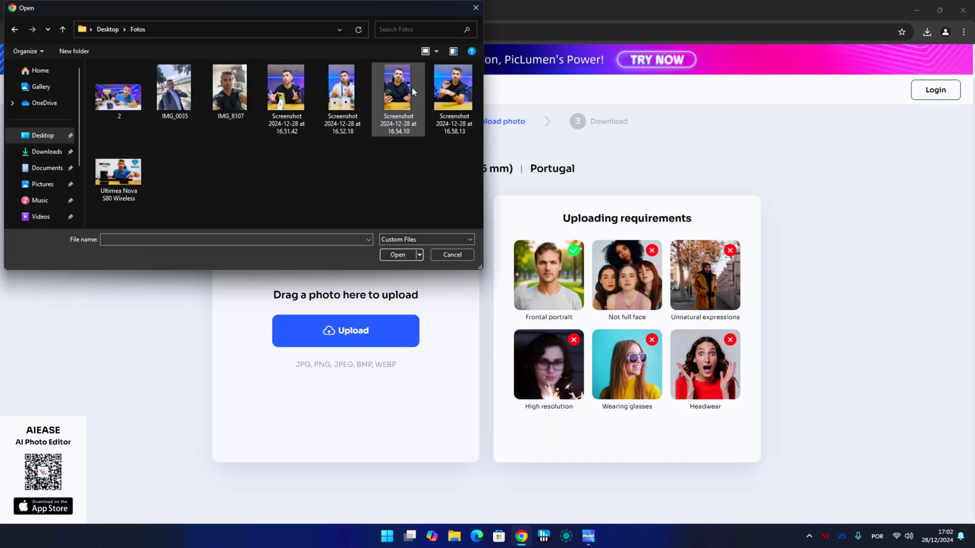
pyautogui.click(450, 90)
pyautogui.click(398, 255)
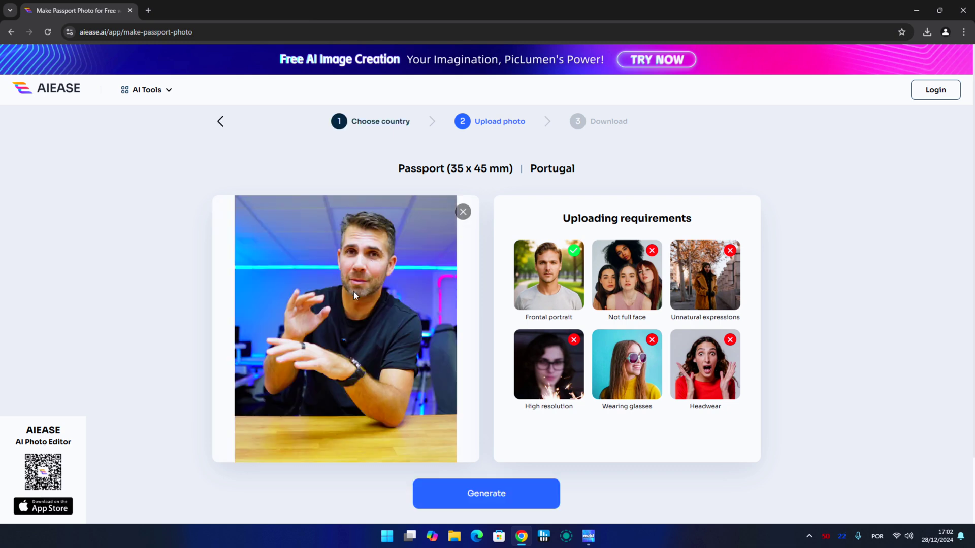
pyautogui.click(490, 495)
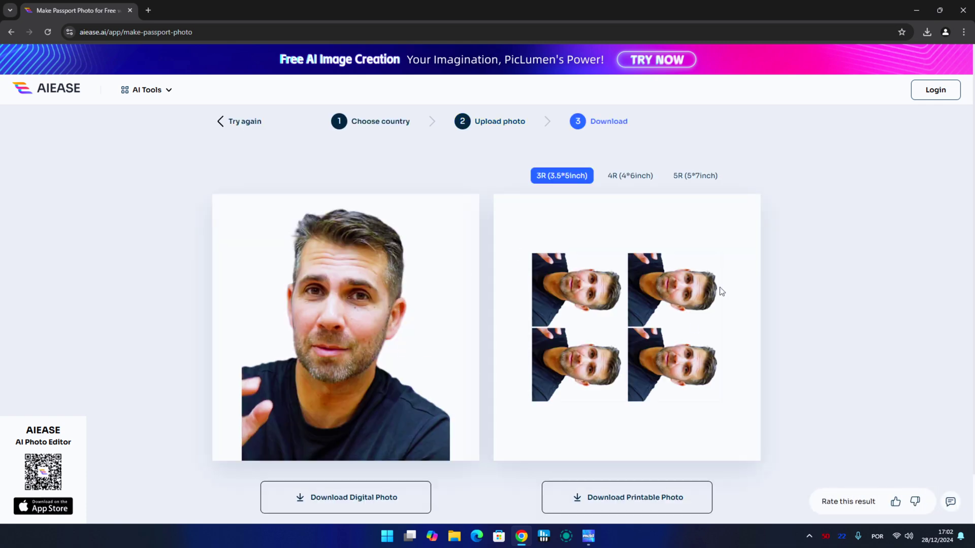
# Choose the 4R (4*6inch) sheet size for the printable passport photos.
pyautogui.click(630, 175)
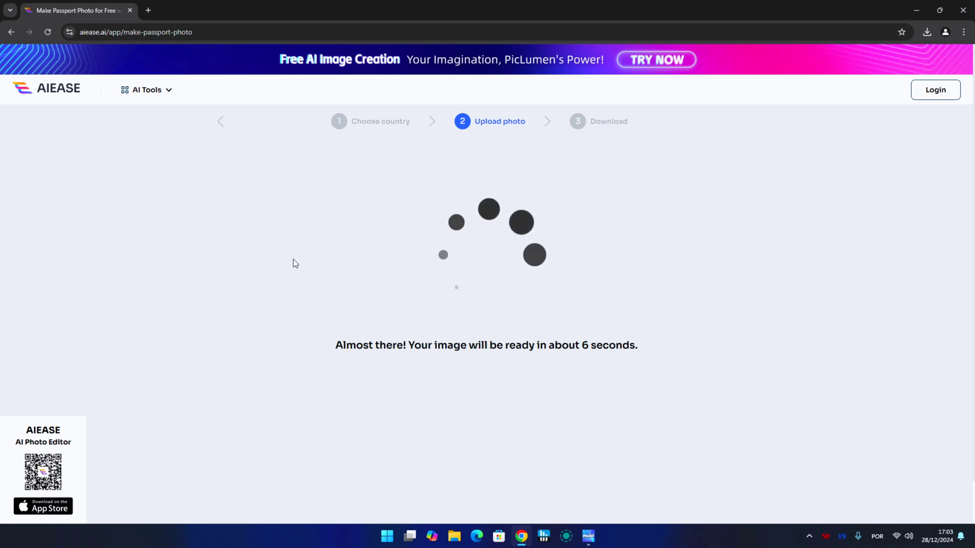
pyautogui.click(612, 181)
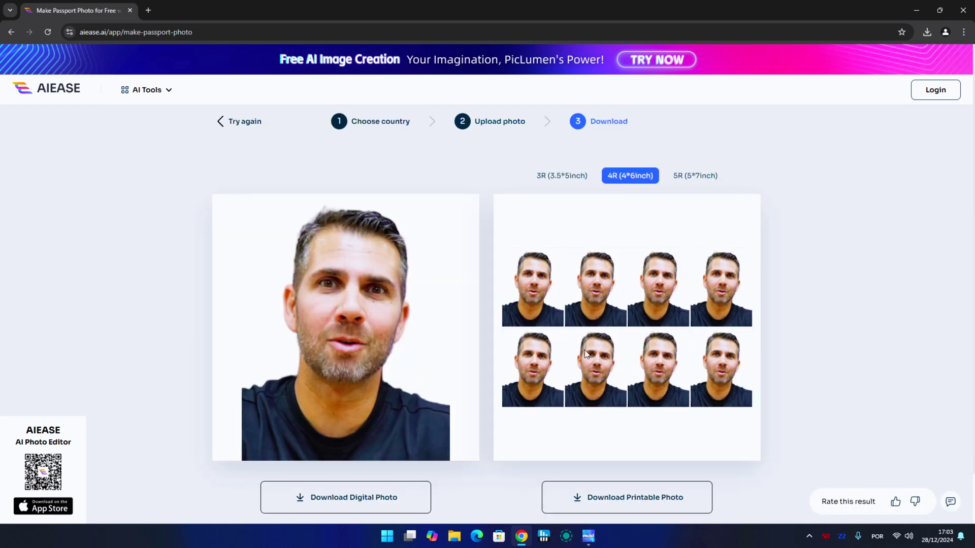
# Open the AI Baby Generator and upload IMG_0035 as the Parent 1 photo.
pyautogui.scroll(-1, 804, 327)
pyautogui.hotkey('alt', 'Left')
pyautogui.scroll(-1, 450, 294)
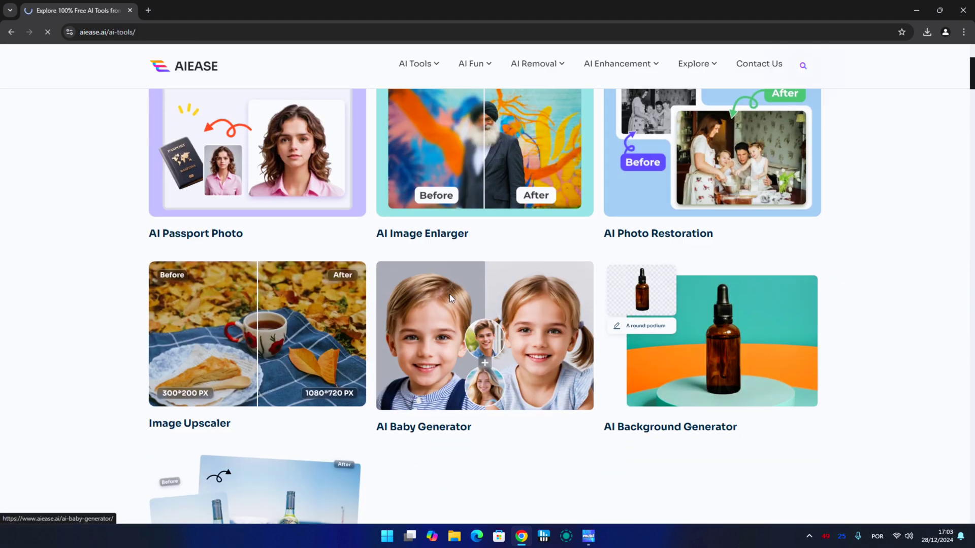
pyautogui.click(452, 355)
pyautogui.click(212, 263)
pyautogui.click(483, 252)
pyautogui.doubleClick(175, 89)
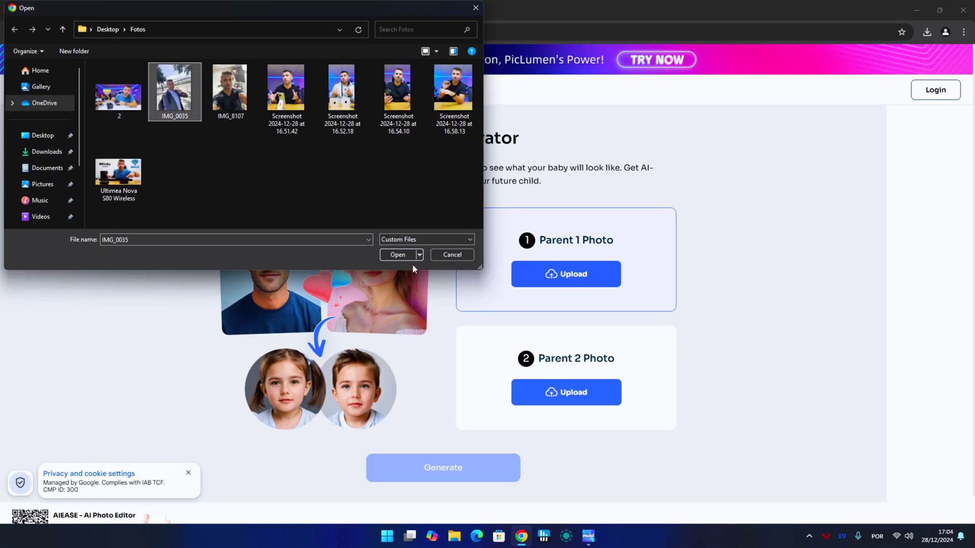
# Upload a photo for Parent 2 and generate the baby image.
pyautogui.click(584, 394)
pyautogui.doubleClick(337, 88)
pyautogui.click(437, 466)
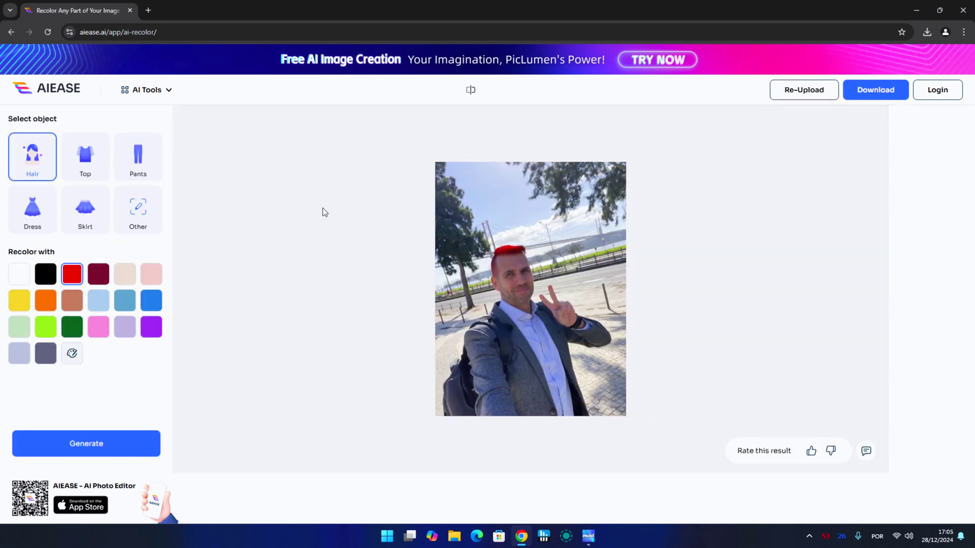
# Recolor the top in the selfie orange.
pyautogui.click(86, 154)
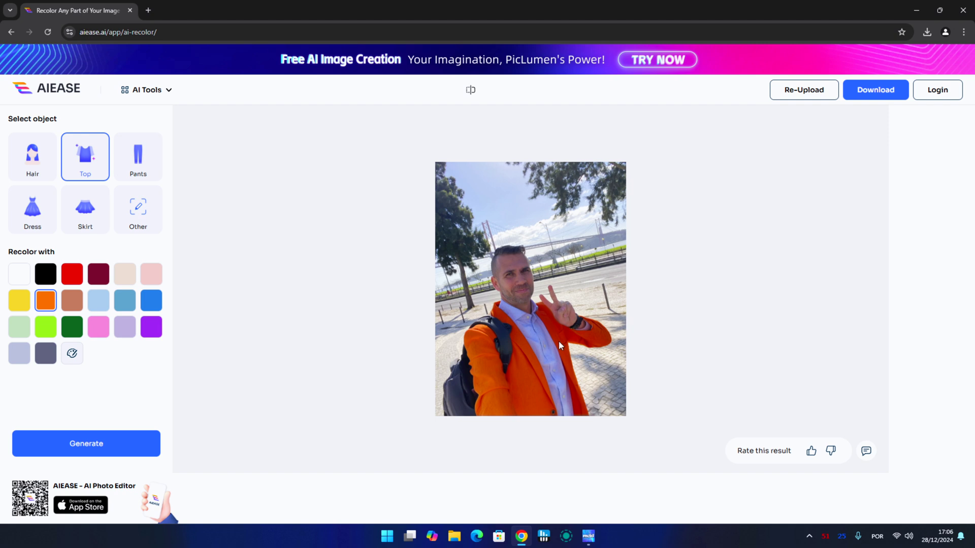
# Compare the orange jacket recolor with the original selfie.
pyautogui.click(473, 91)
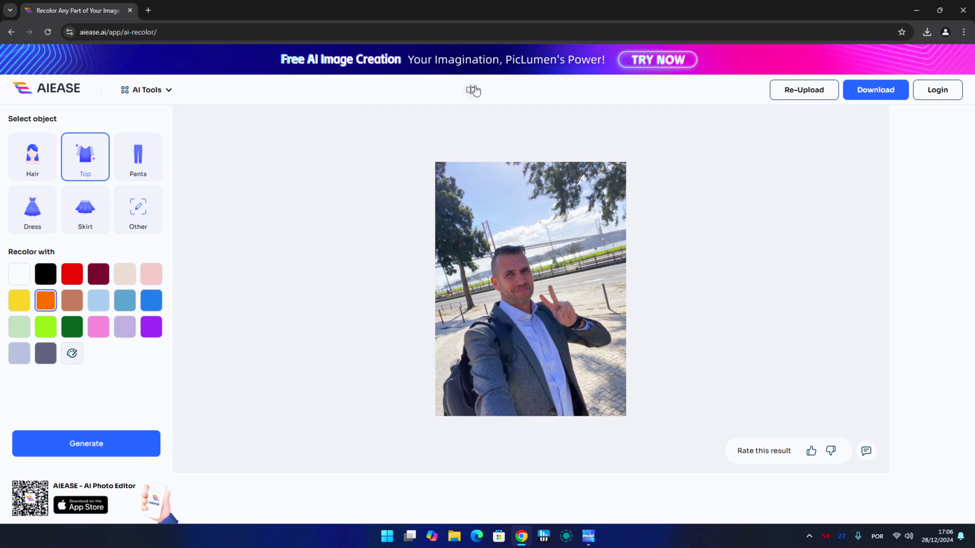
pyautogui.doubleClick(472, 90)
pyautogui.click(470, 92)
pyautogui.click(469, 93)
pyautogui.click(468, 94)
pyautogui.click(468, 94)
pyautogui.click(468, 94)
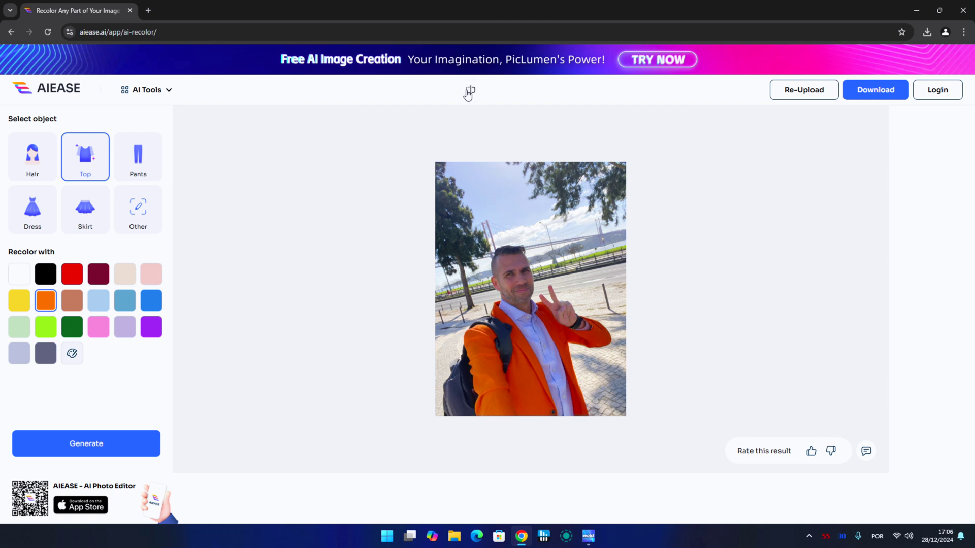
pyautogui.click(468, 94)
pyautogui.click(468, 93)
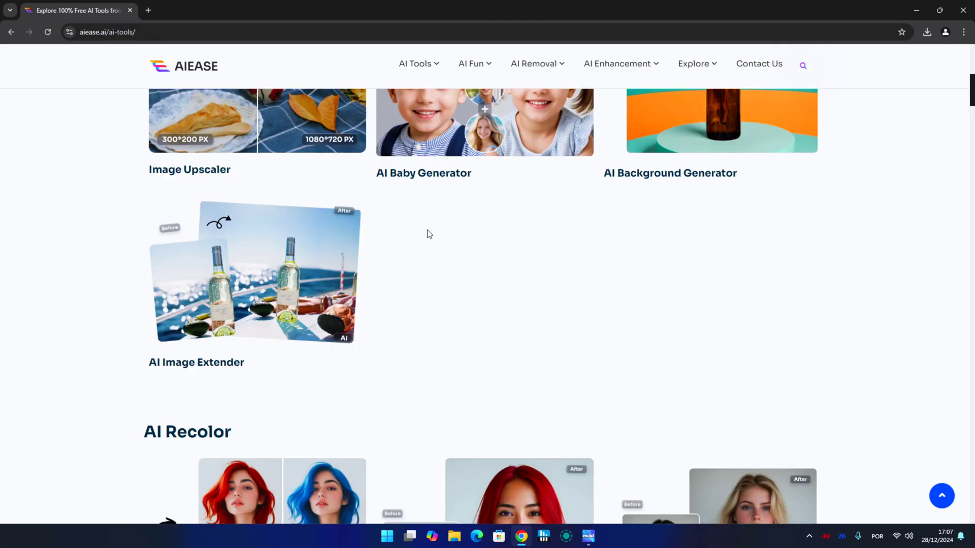
# Open the AI Image Extender and upload the outdoor selfie.
pyautogui.click(187, 281)
pyautogui.click(219, 290)
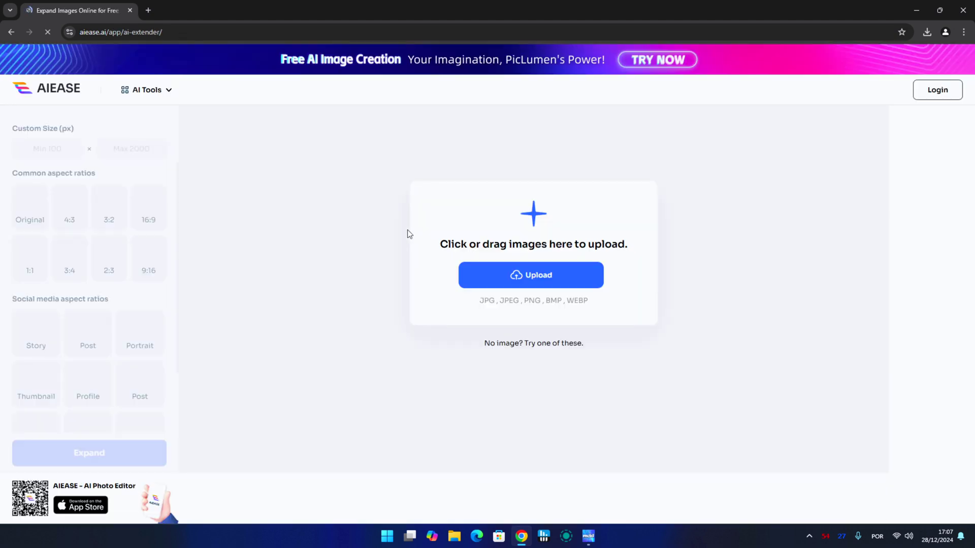
pyautogui.click(534, 276)
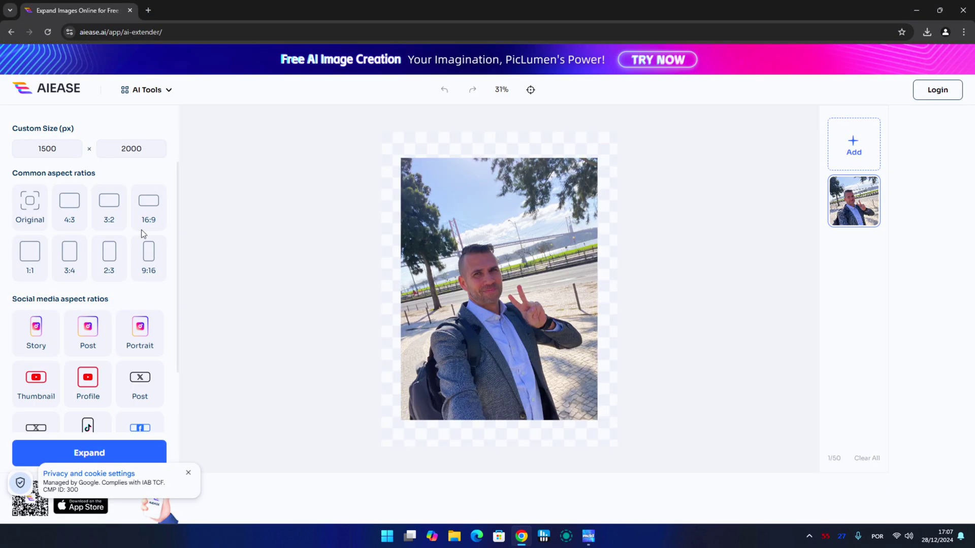
# Expand the selfie to the 16:9 aspect ratio, dismiss the cookie notice and inspect the extended image.
pyautogui.click(150, 203)
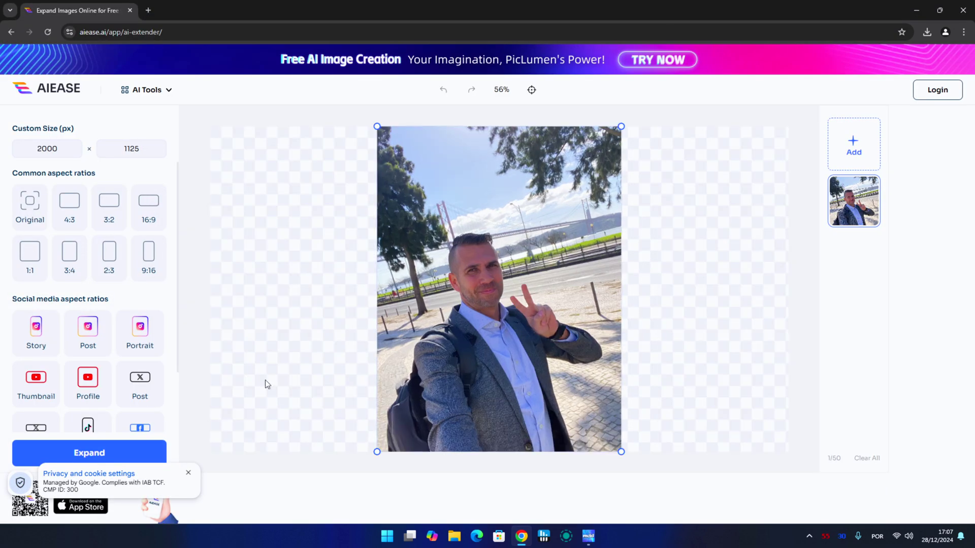
pyautogui.click(121, 455)
pyautogui.click(190, 475)
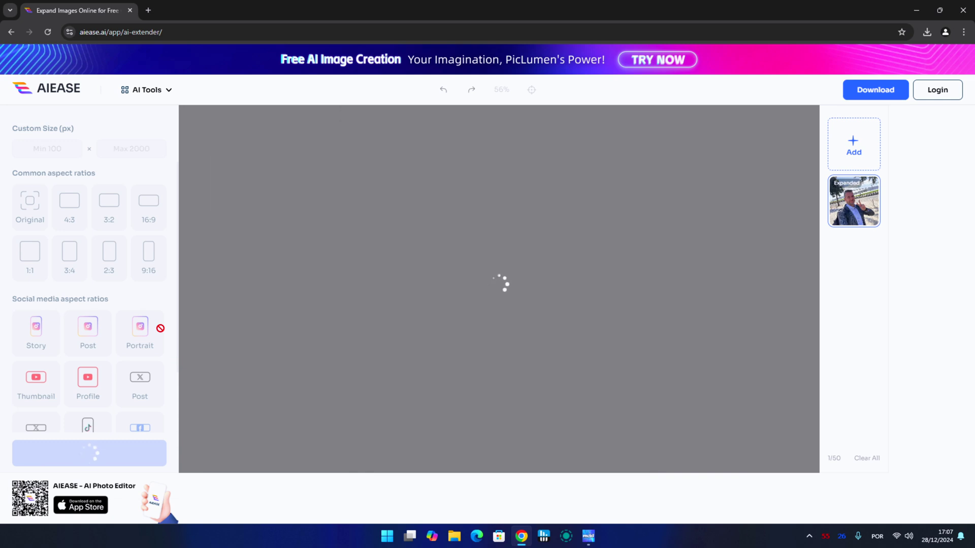
pyautogui.click(271, 256)
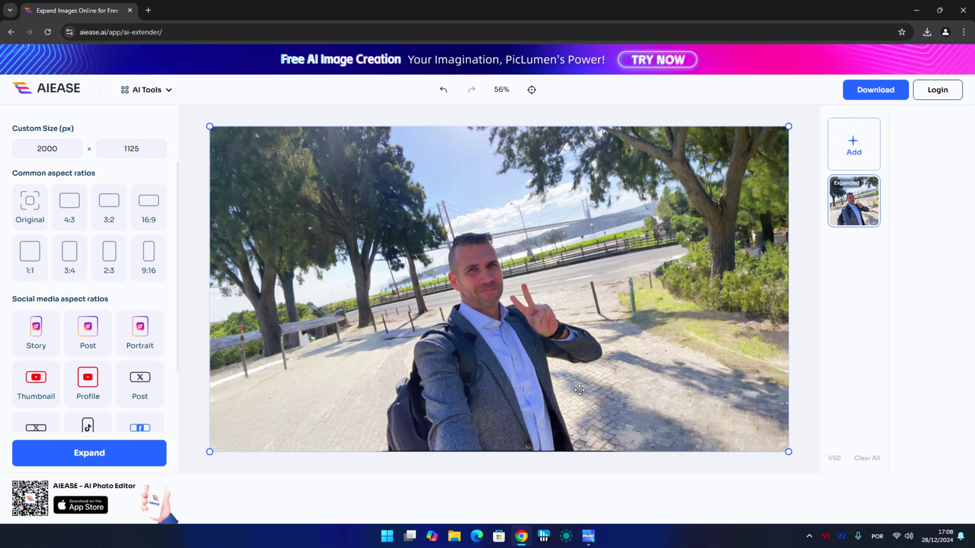
pyautogui.scroll(-2, 534, 310)
pyautogui.scroll(4, 534, 310)
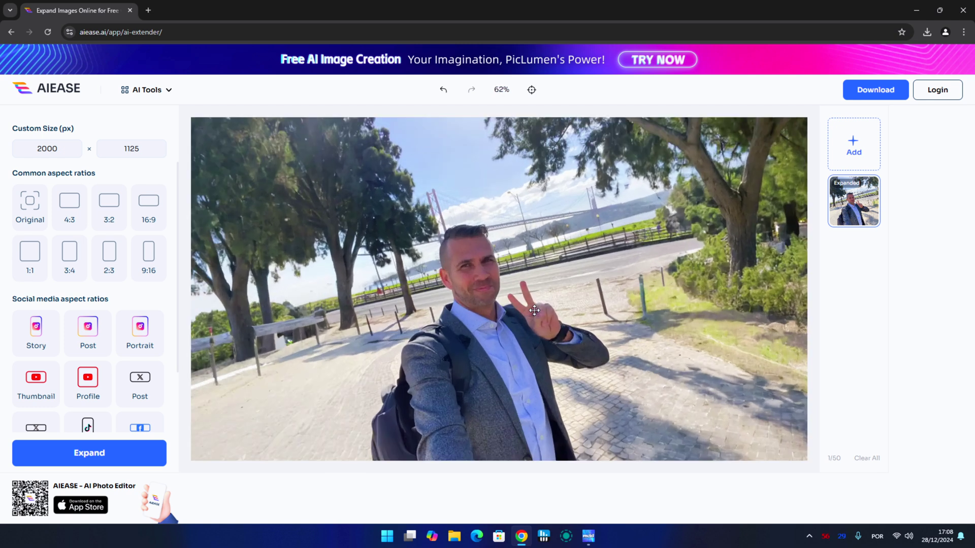
pyautogui.scroll(-4, 533, 310)
pyautogui.scroll(3, 531, 310)
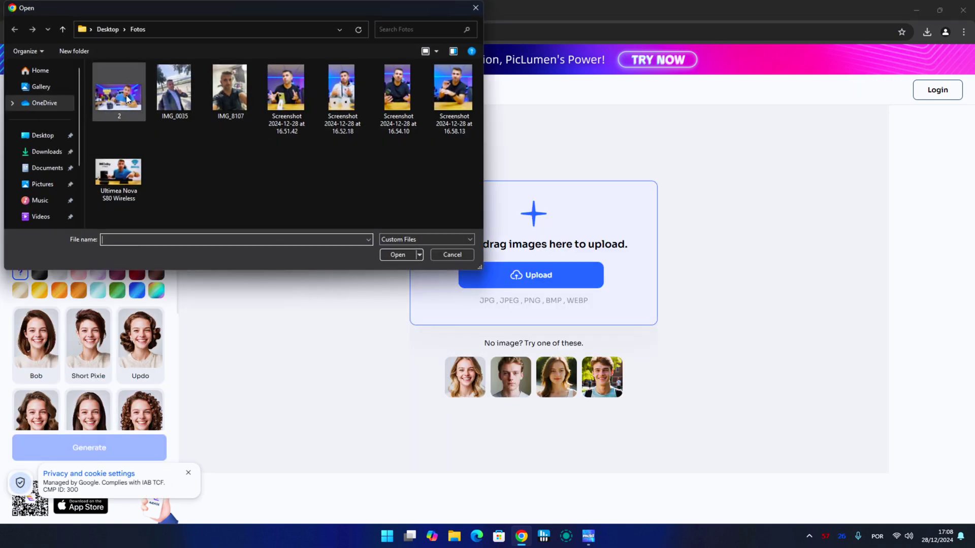
# Upload photo 2 to the hairstyle changer, generate the female Long Layers hairstyle and compare it with the original.
pyautogui.click(126, 95)
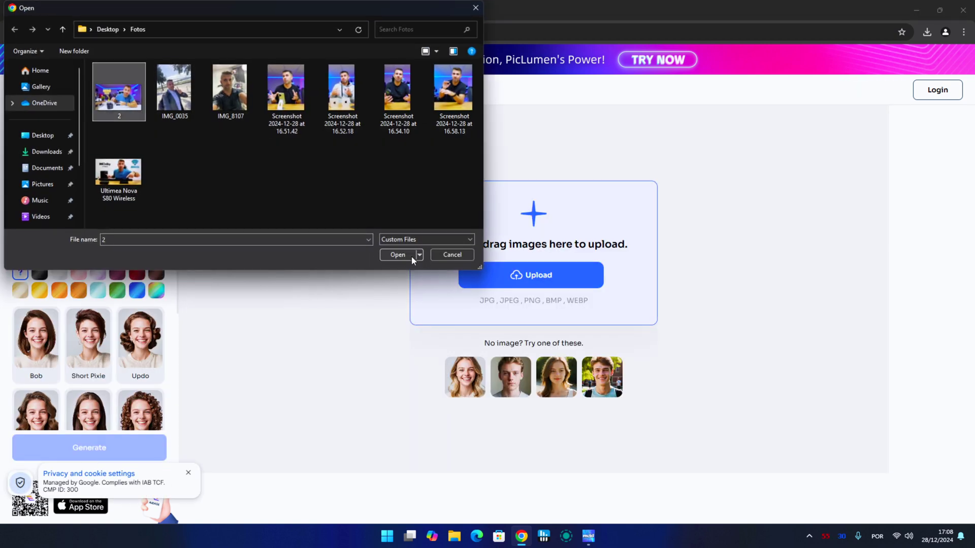
pyautogui.click(410, 255)
pyautogui.click(88, 212)
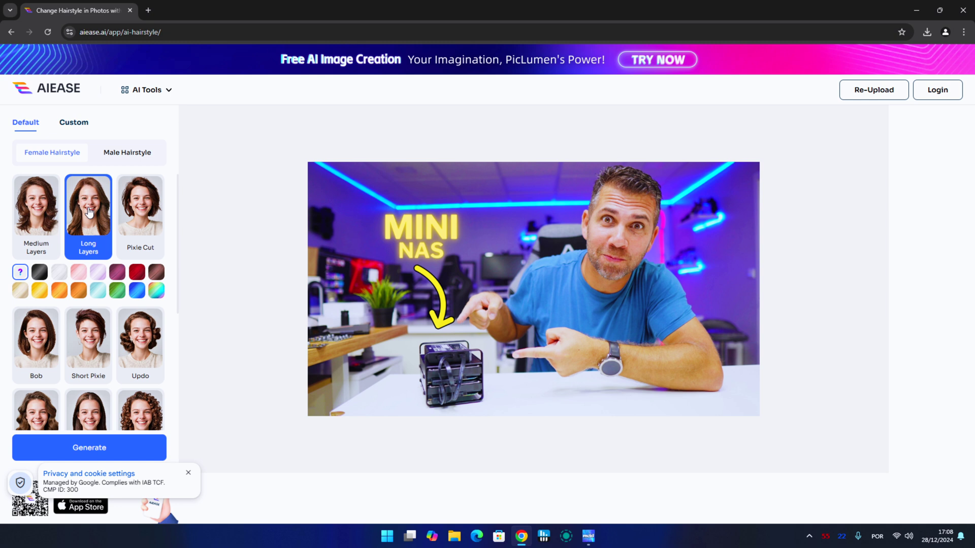
pyautogui.click(143, 447)
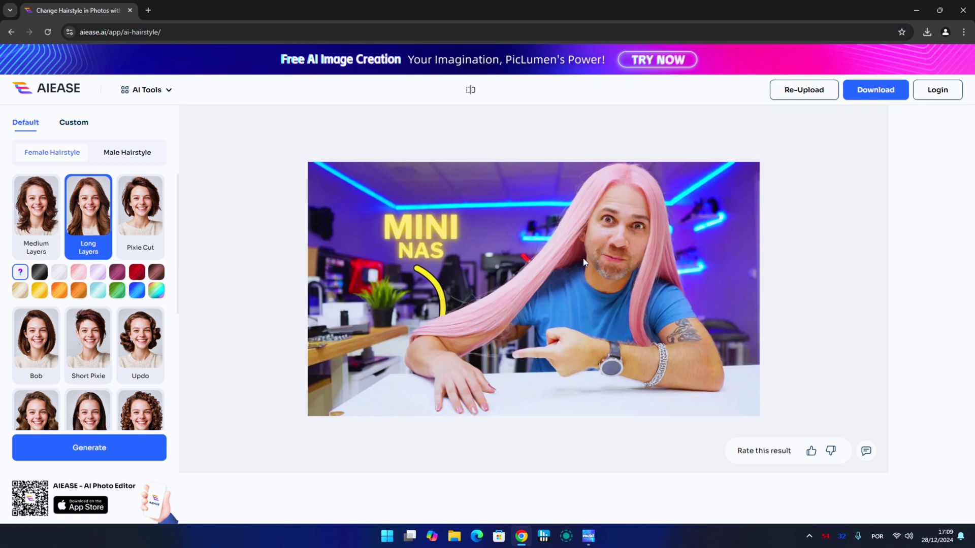
pyautogui.click(470, 90)
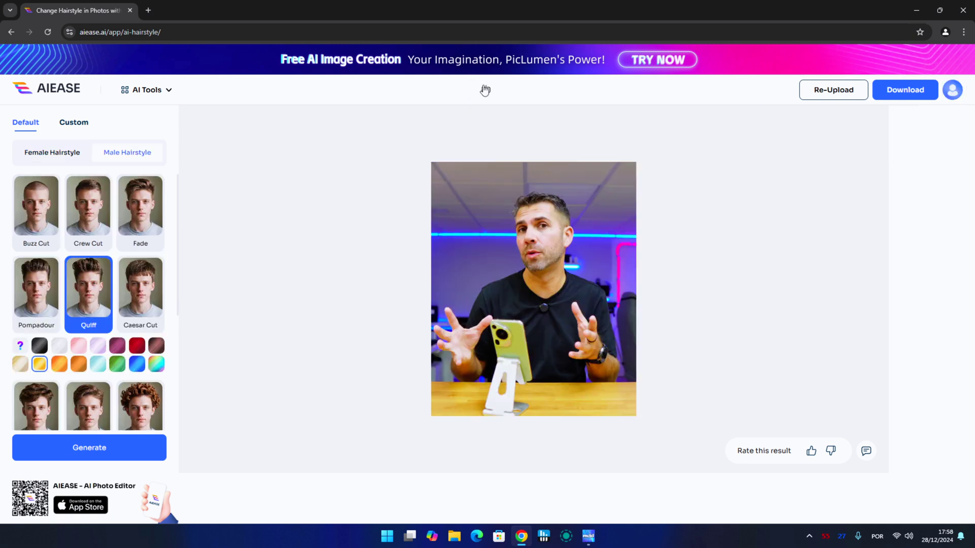
# Compare the yellow Quiff, black Medium Curly and male Curly hairstyle results with their original photos.
pyautogui.click(485, 90)
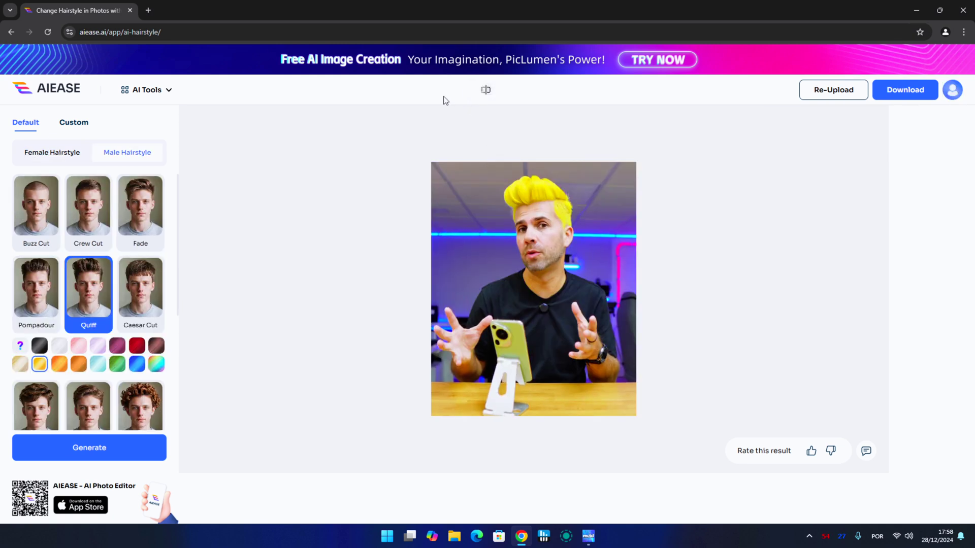
pyautogui.click(486, 90)
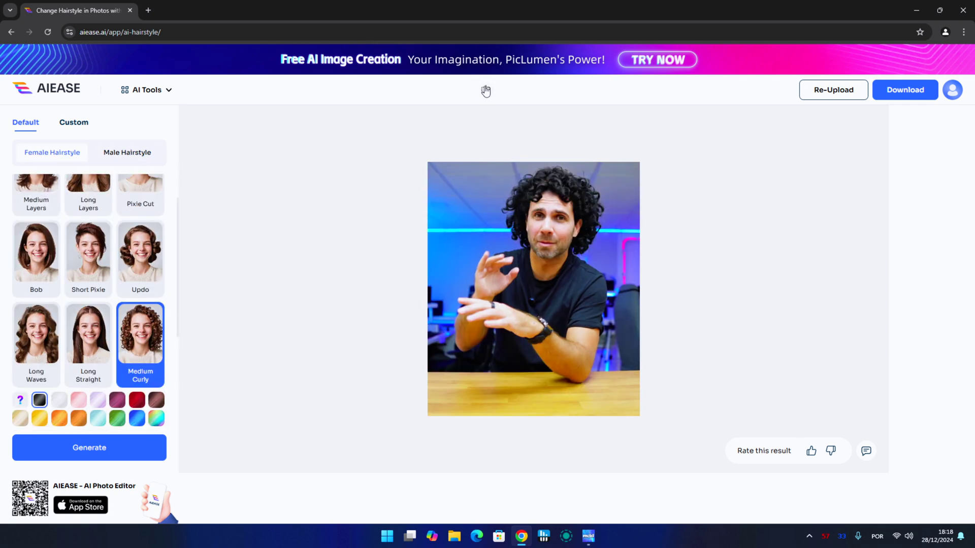
pyautogui.click(485, 90)
pyautogui.click(486, 90)
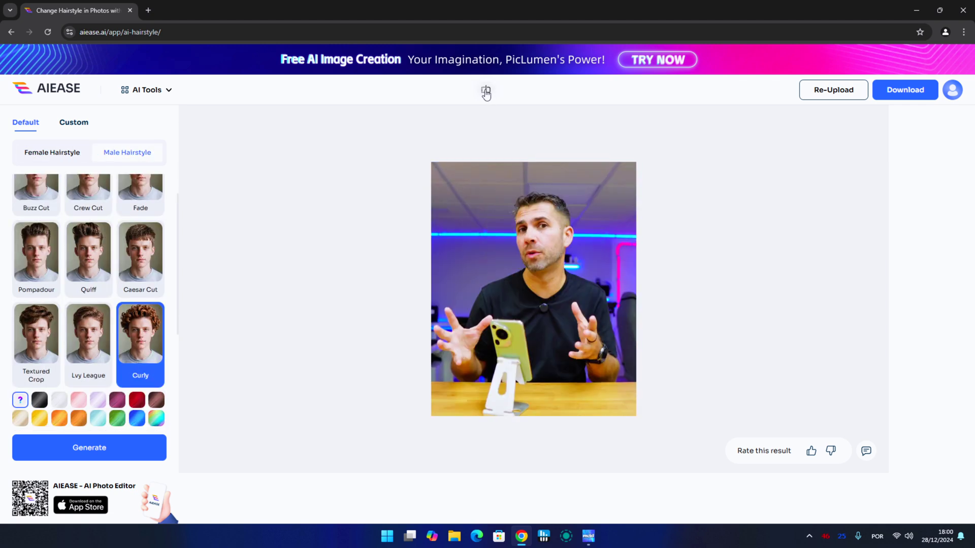
pyautogui.click(486, 90)
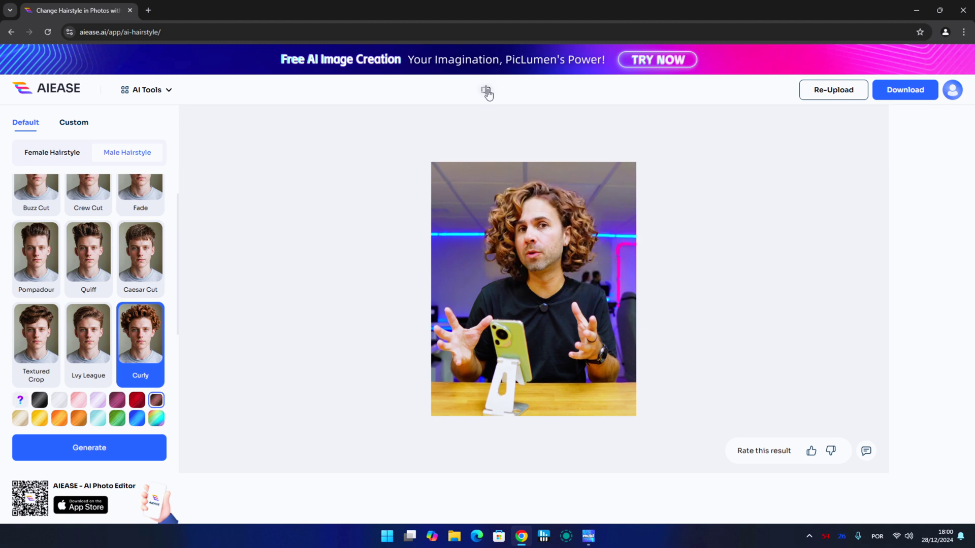
pyautogui.click(487, 92)
pyautogui.click(487, 92)
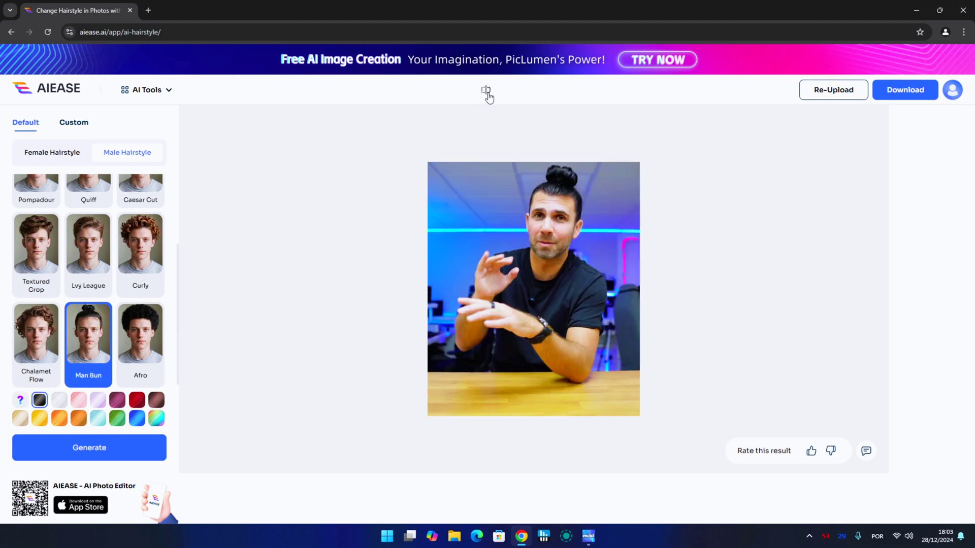
# Compare the Man Bun, Dreadlocks and Buzz Cut hairstyle results with the original photo.
pyautogui.click(487, 94)
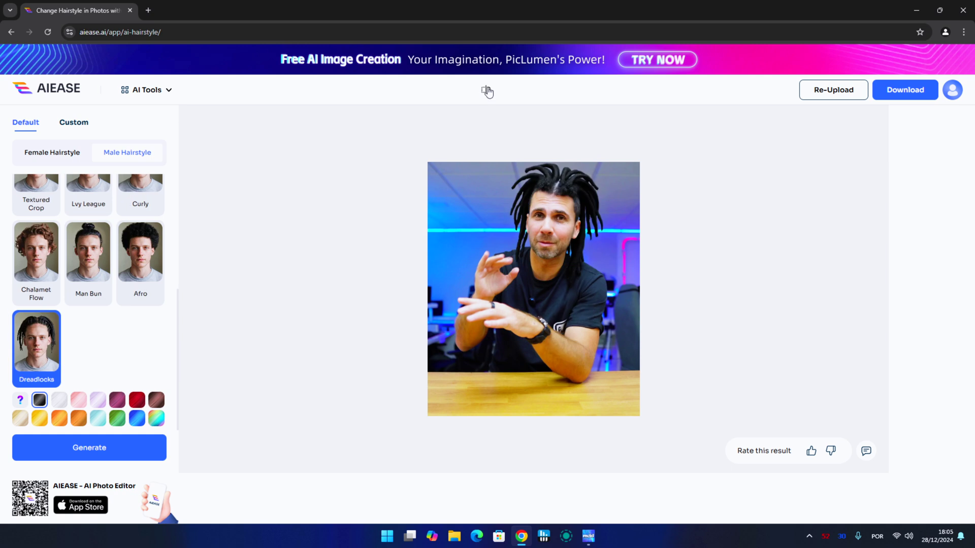
pyautogui.click(487, 92)
pyautogui.click(487, 91)
pyautogui.click(487, 91)
pyautogui.click(487, 91)
pyautogui.click(487, 91)
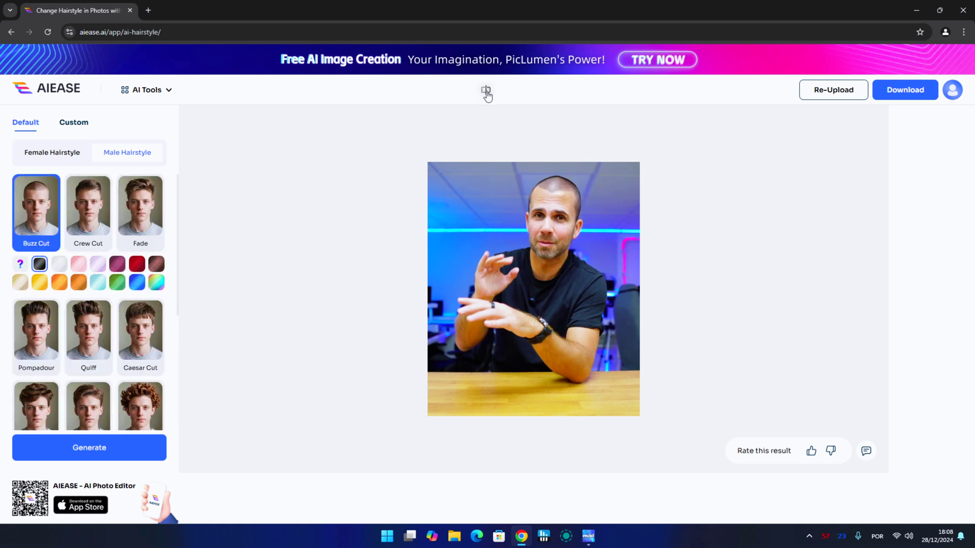
pyautogui.click(488, 94)
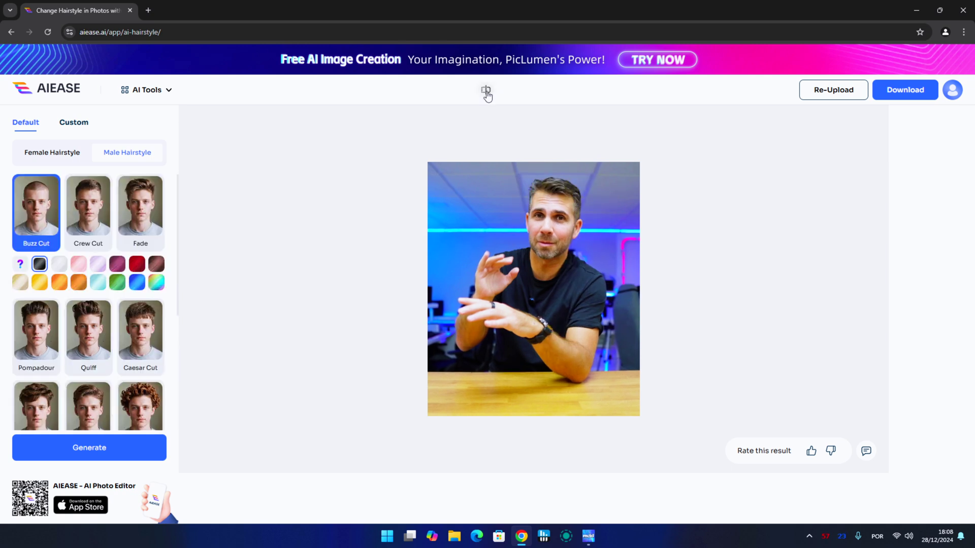
# Compare the black Buzz Cut and brown Dreadlocks results with the original photo.
pyautogui.click(487, 94)
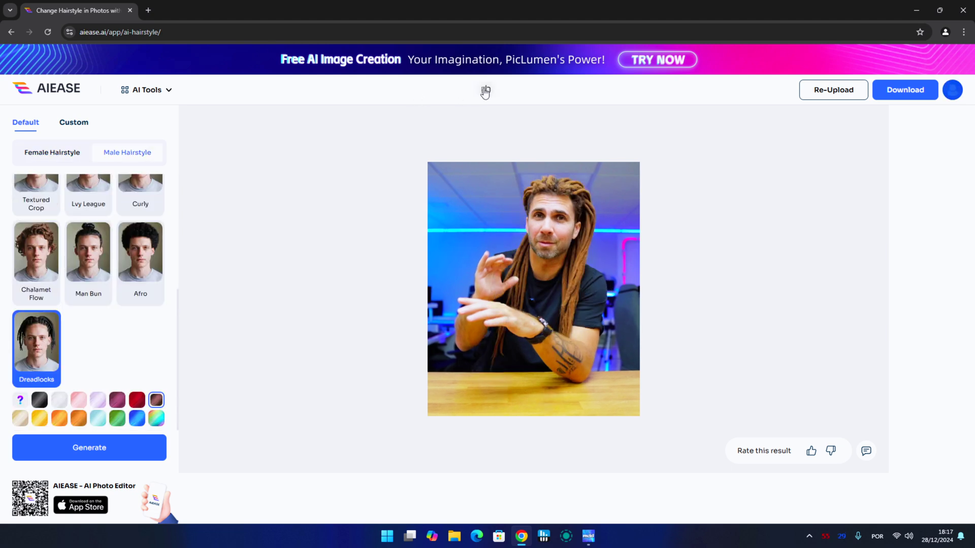
pyautogui.click(486, 91)
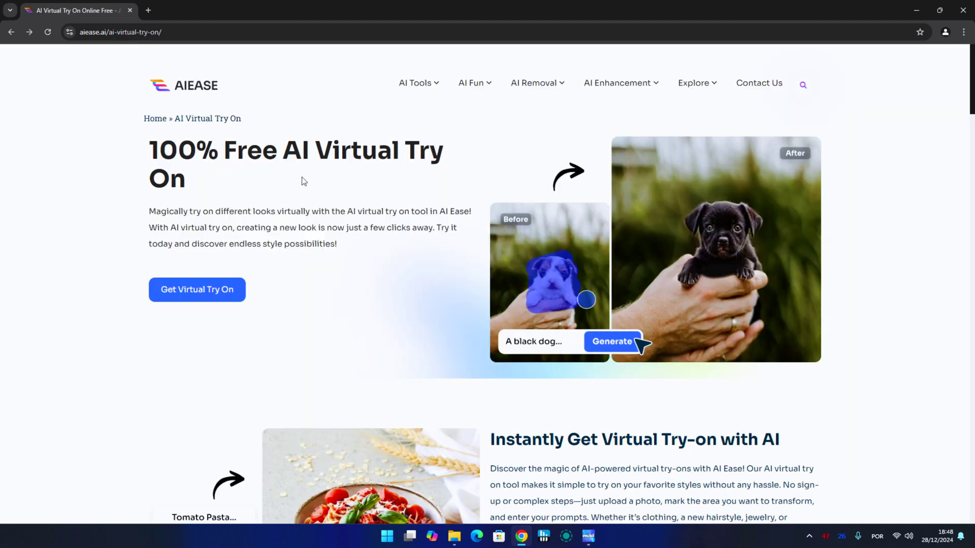
# Start Virtual Try On and generate a replacement of the speakers with orange juice in the soundbar photo.
pyautogui.click(200, 290)
pyautogui.click(79, 181)
pyautogui.write('speakers')
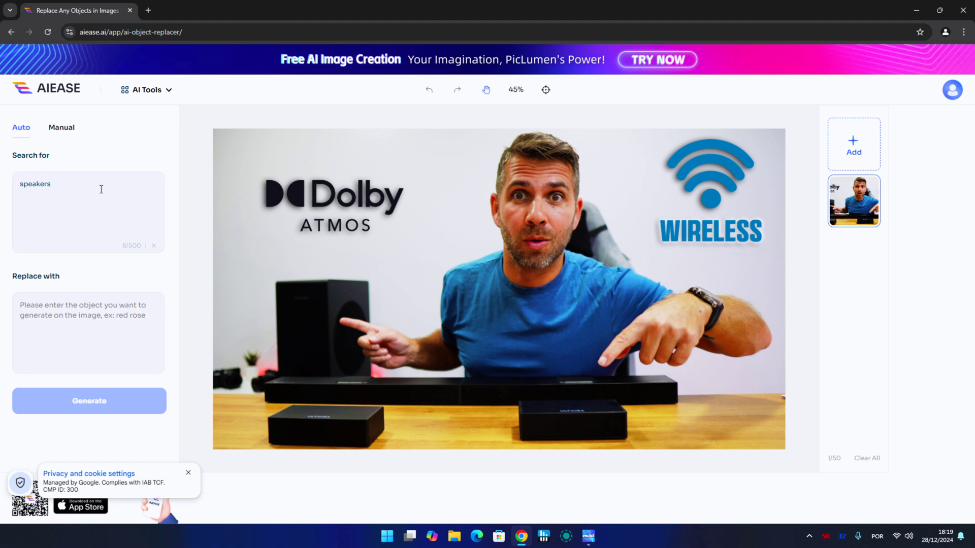
pyautogui.press('Tab')
pyautogui.write('or')
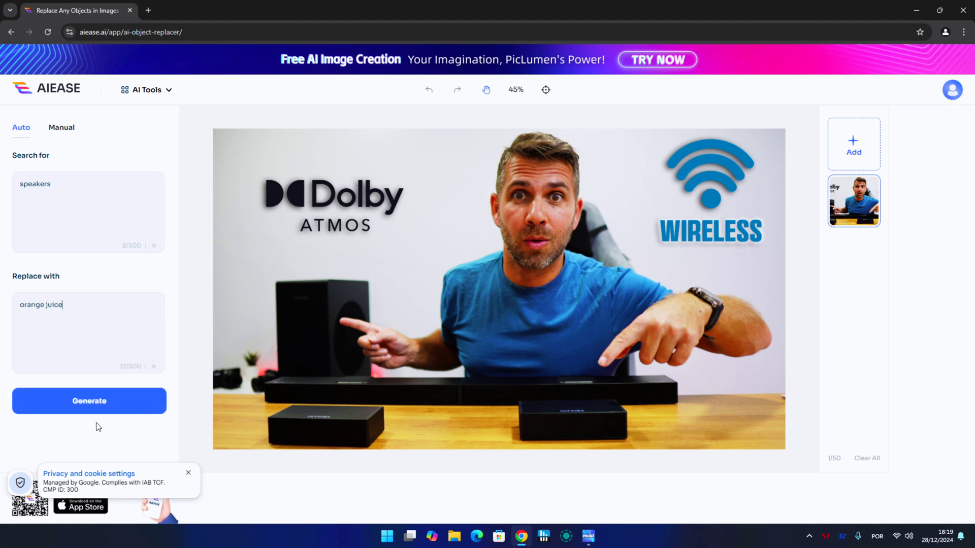
pyautogui.click(97, 410)
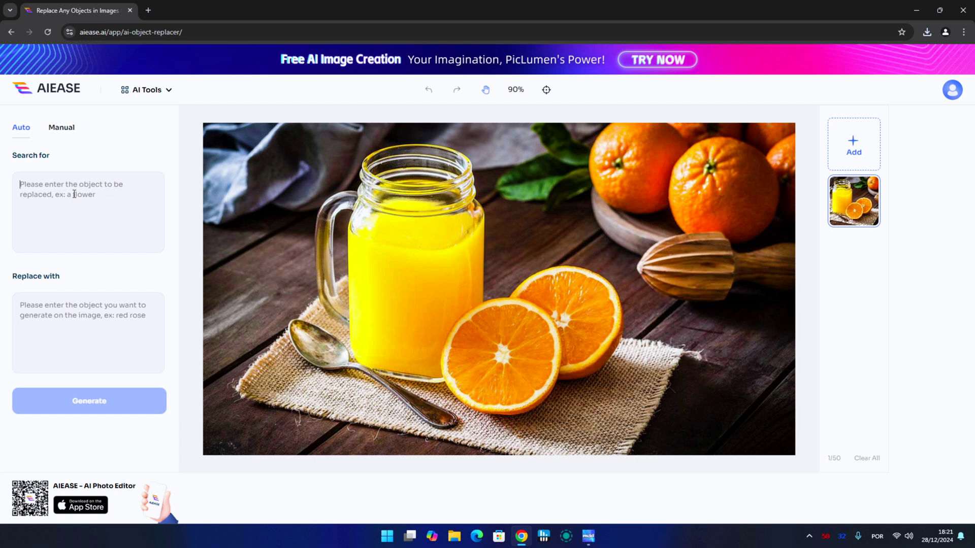
# Generate a replacement of the oranges with strawberry in the orange juice photo.
pyautogui.write('orang')
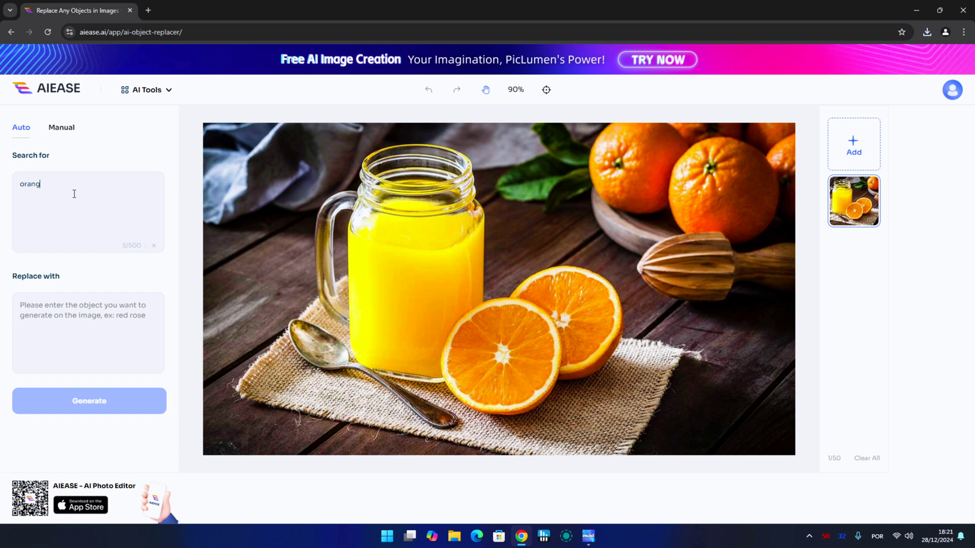
pyautogui.write('s')
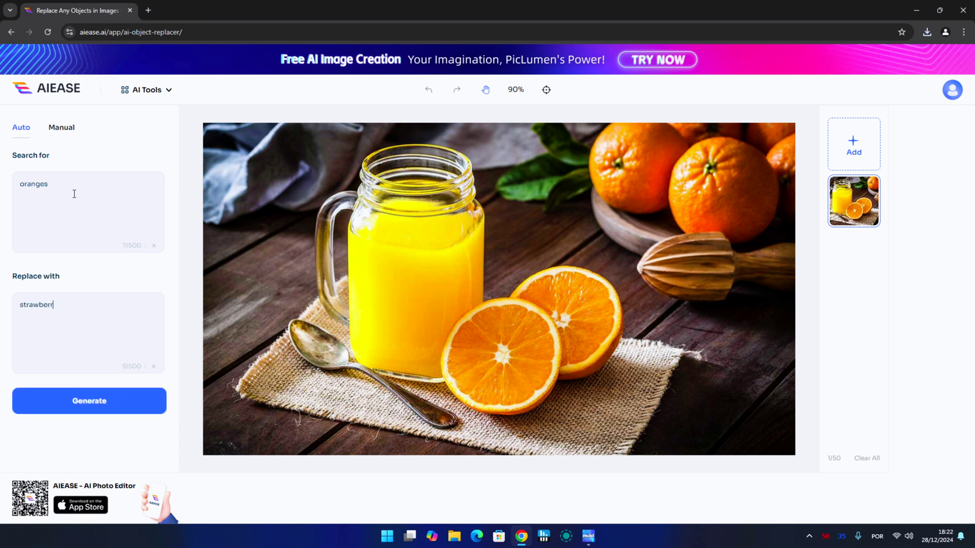
pyautogui.write('y')
pyautogui.press('Return')
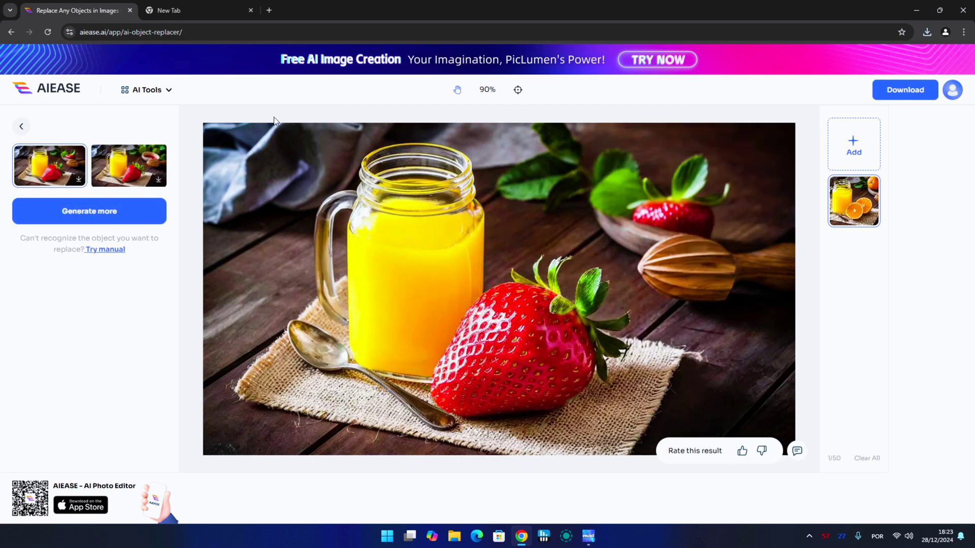
# Replace the clock with "hamburguer" in the table clock photo and compare both generated variations.
pyautogui.write('ck')
pyautogui.write('hamburguer')
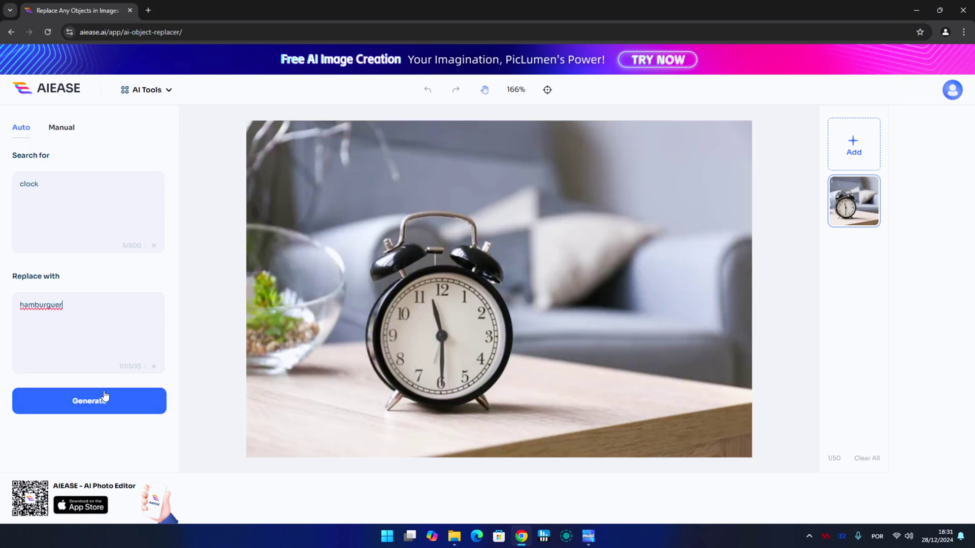
pyautogui.click(105, 399)
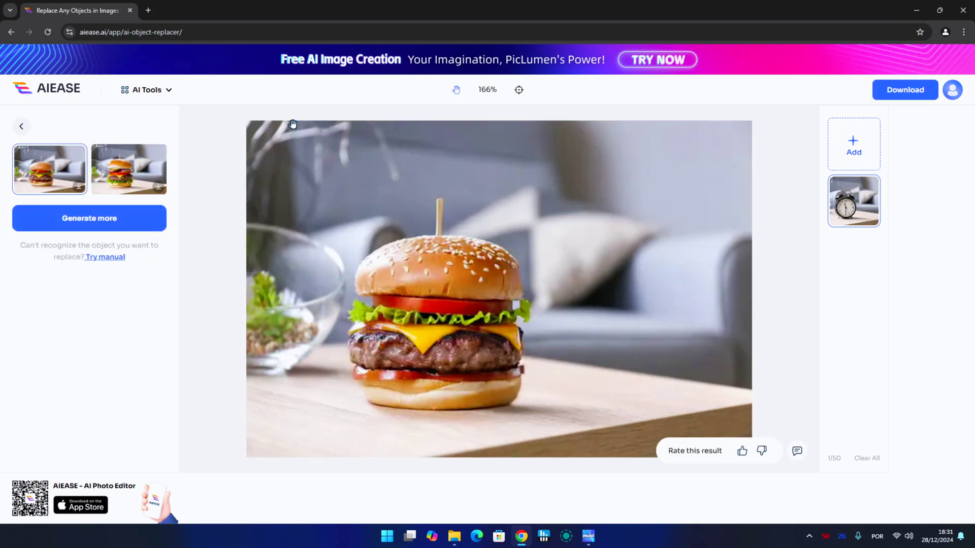
pyautogui.click(127, 161)
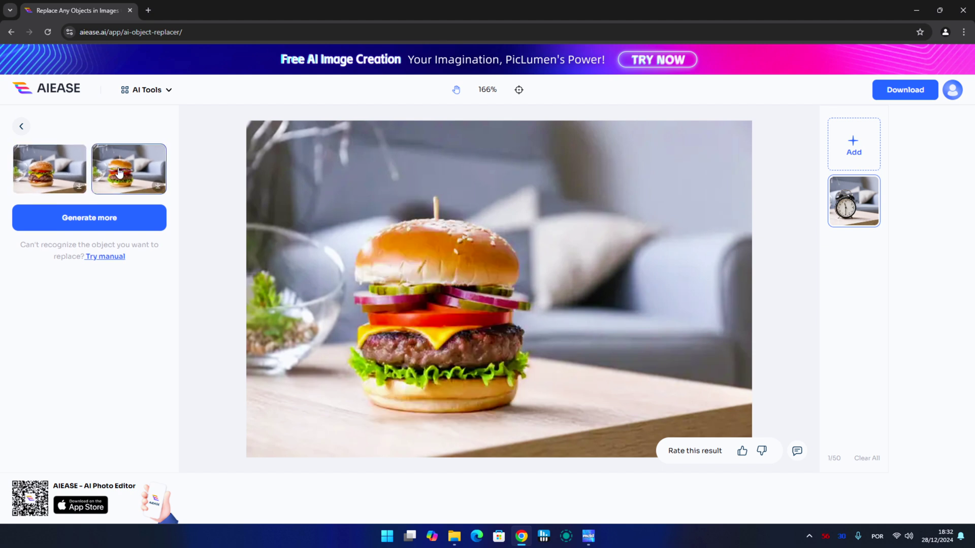
pyautogui.click(59, 174)
pyautogui.click(42, 172)
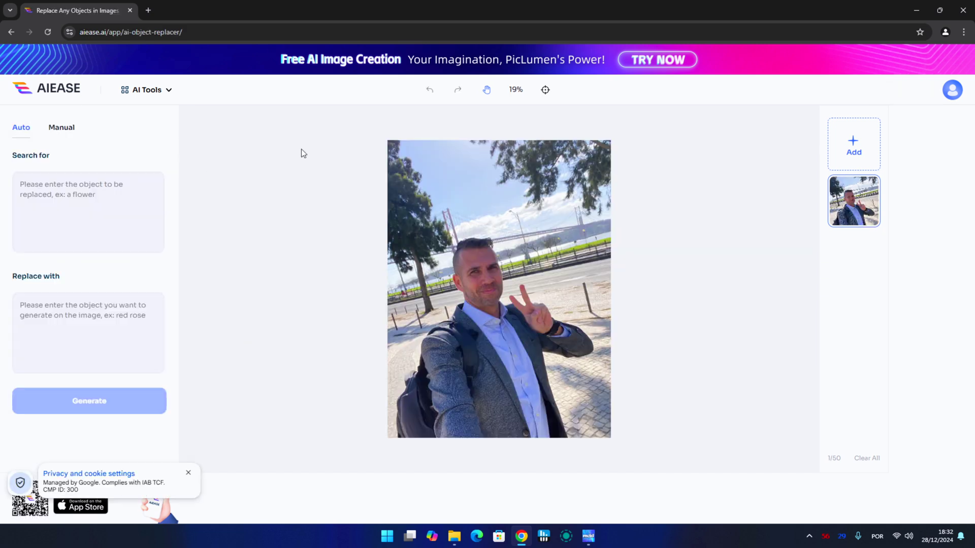
# Replace "shirt and jacket" with "red t-shirt" in the selfie and view the second generated variation.
pyautogui.write('shirt and jacket')
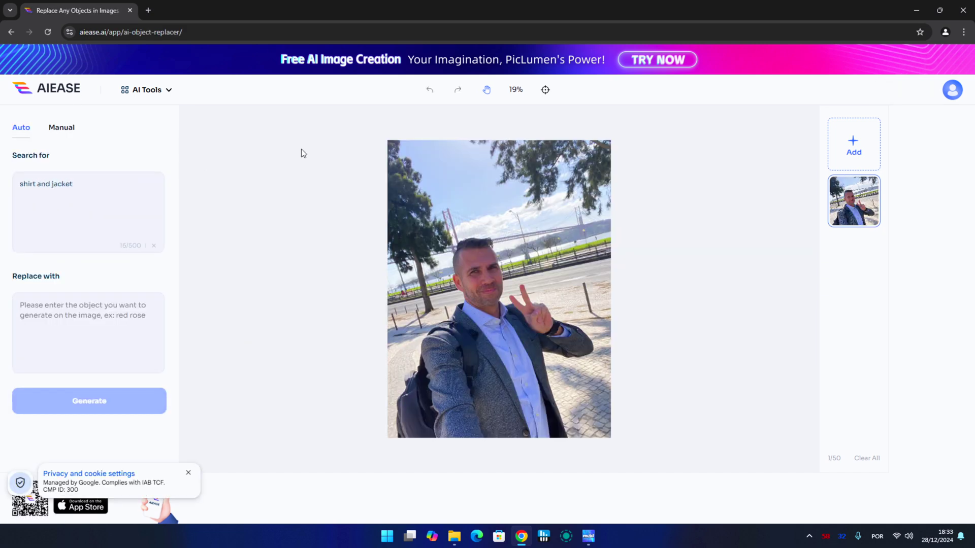
pyautogui.write('red t-shirt')
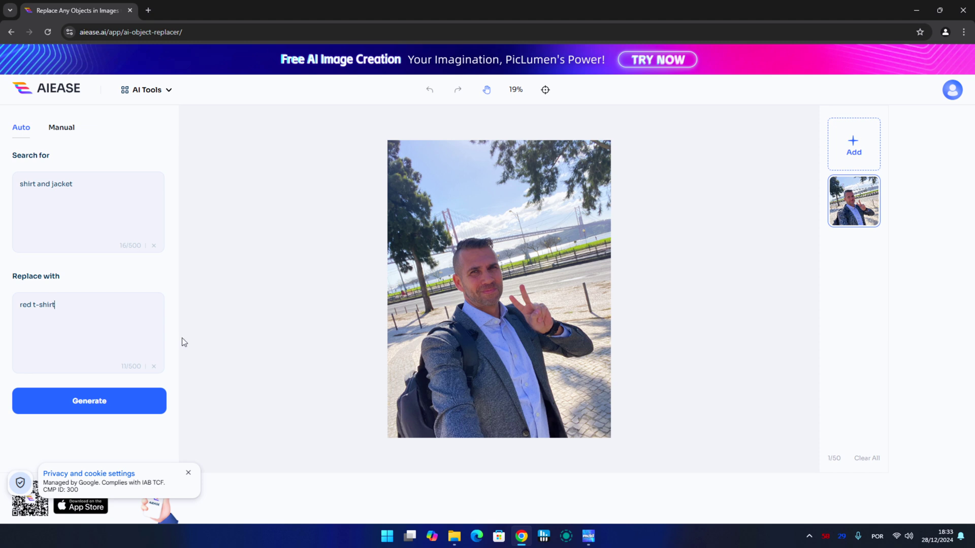
pyautogui.click(148, 401)
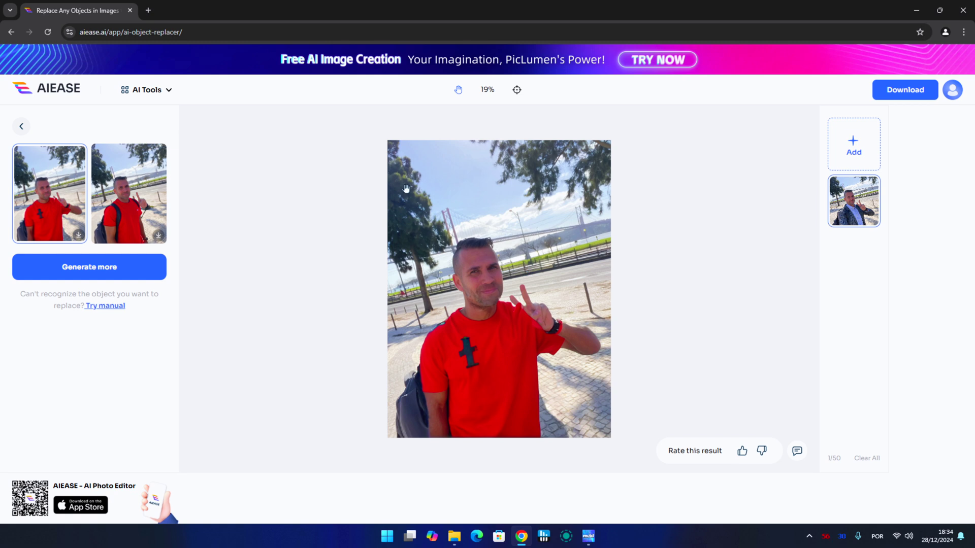
pyautogui.click(120, 195)
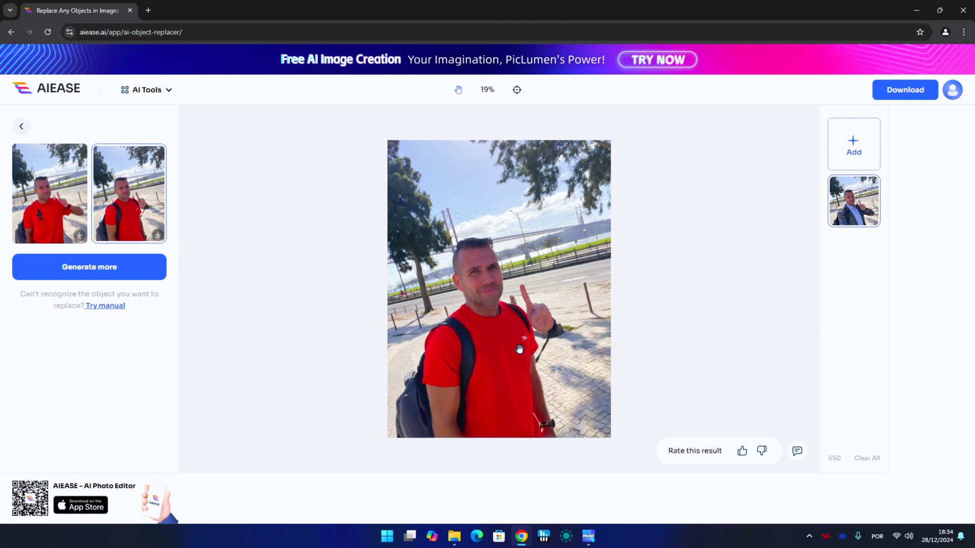
# Return to the selfie's replacement settings and generate a replacement of the bridge with a mountain.
pyautogui.click(21, 126)
pyautogui.press('BackSpace')
pyautogui.press('BackSpace')
pyautogui.press('BackSpace')
pyautogui.press('BackSpace')
pyautogui.press('BackSpace')
pyautogui.press('BackSpace')
pyautogui.write('mountain')
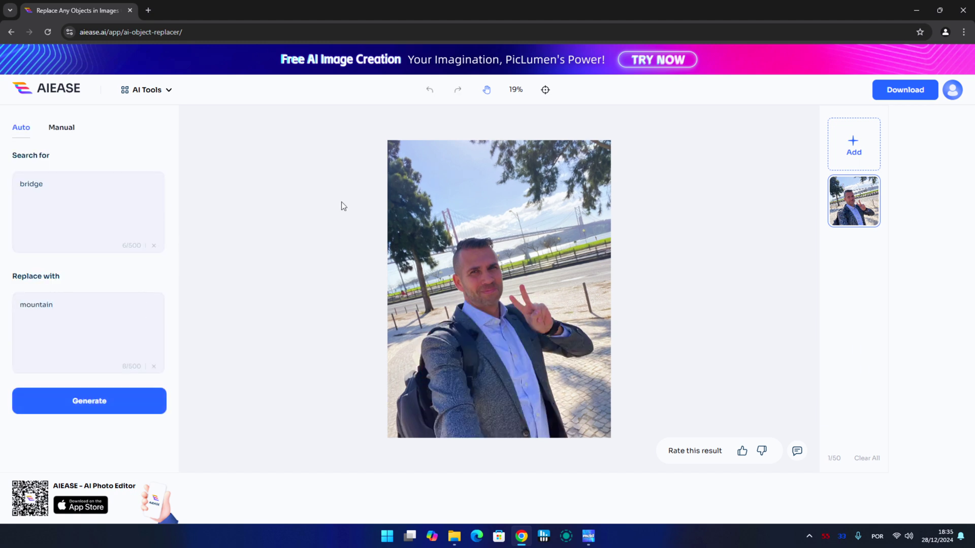
pyautogui.press('Return')
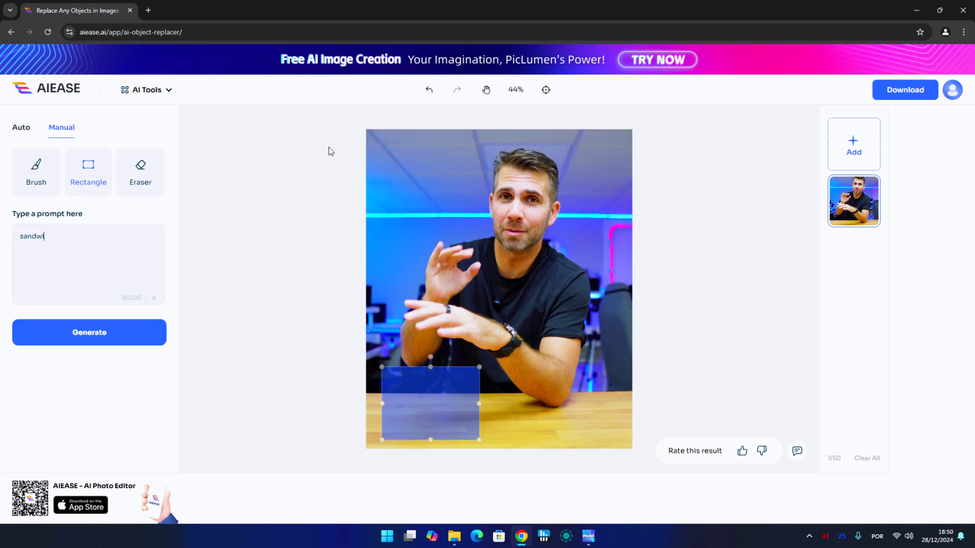
# Generate a sandwich and then a mouse in the rectangle marked on the table, and view the animal and computer mouse variations.
pyautogui.click(96, 336)
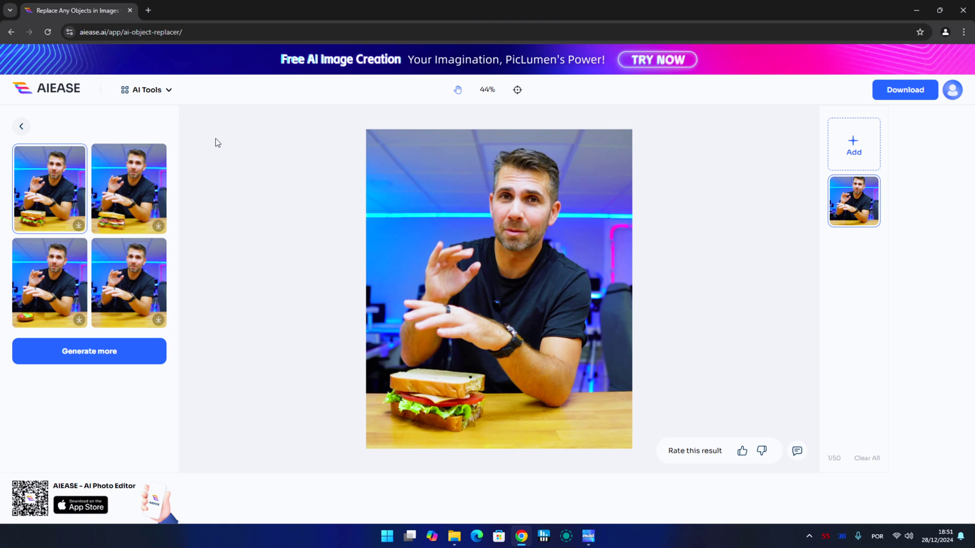
pyautogui.click(88, 335)
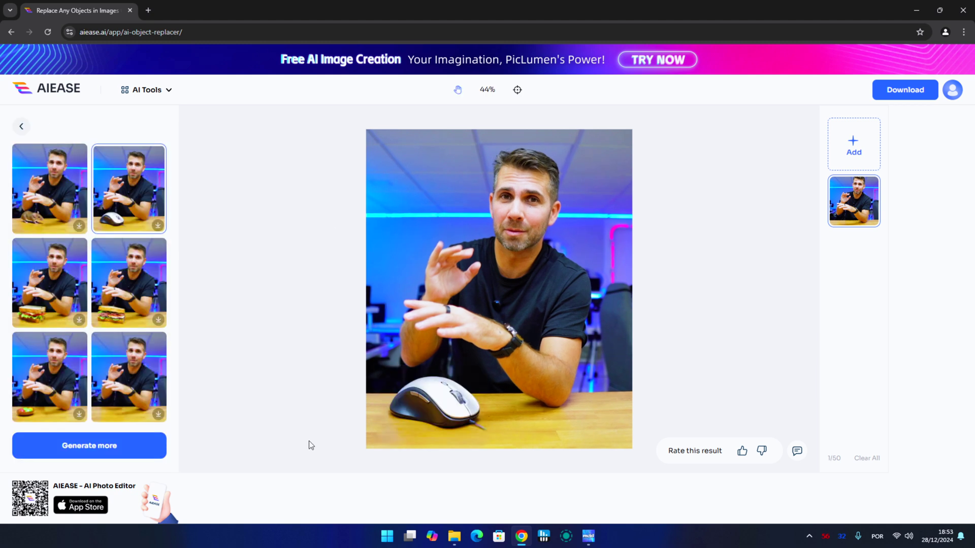
pyautogui.click(35, 211)
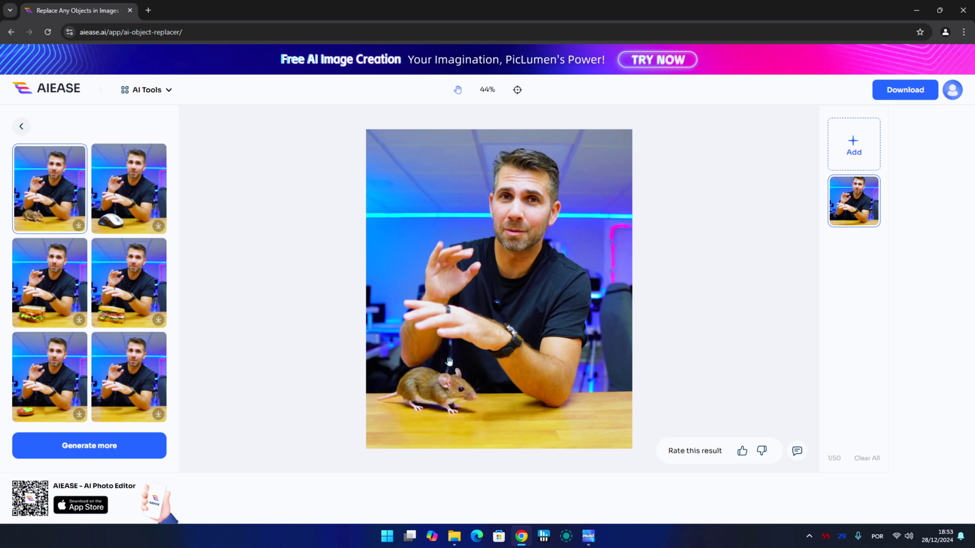
pyautogui.click(112, 192)
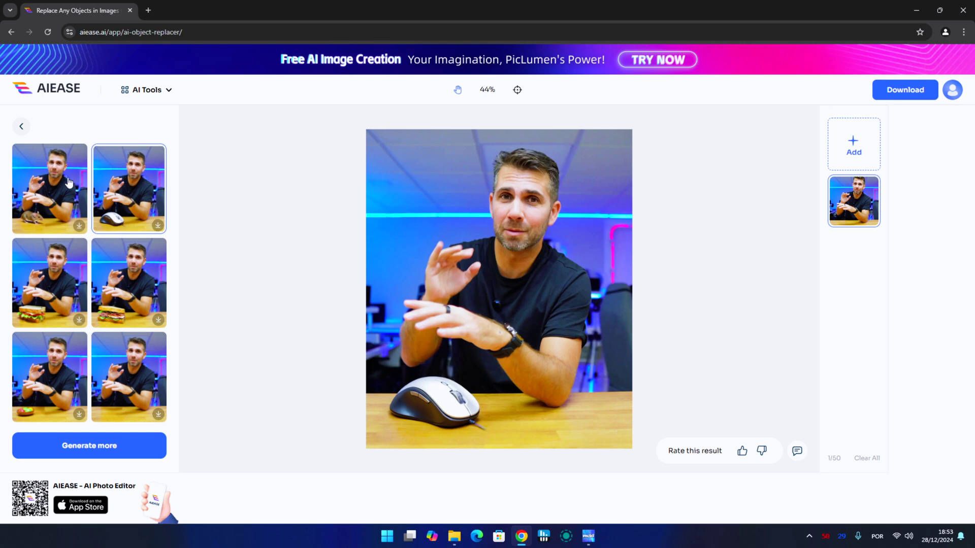
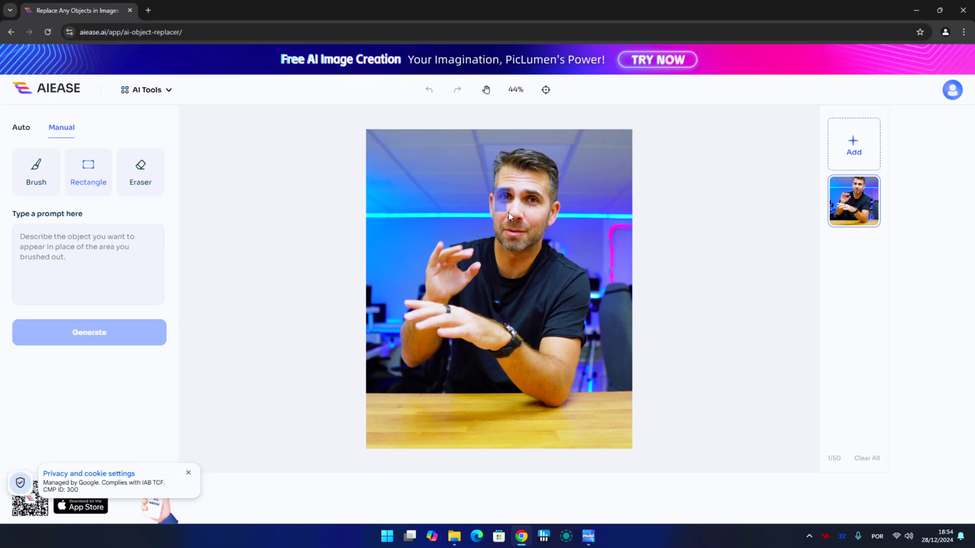
# Generate glasses in the rectangle marked over the man's eyes and compare the generated variations.
pyautogui.write('gl')
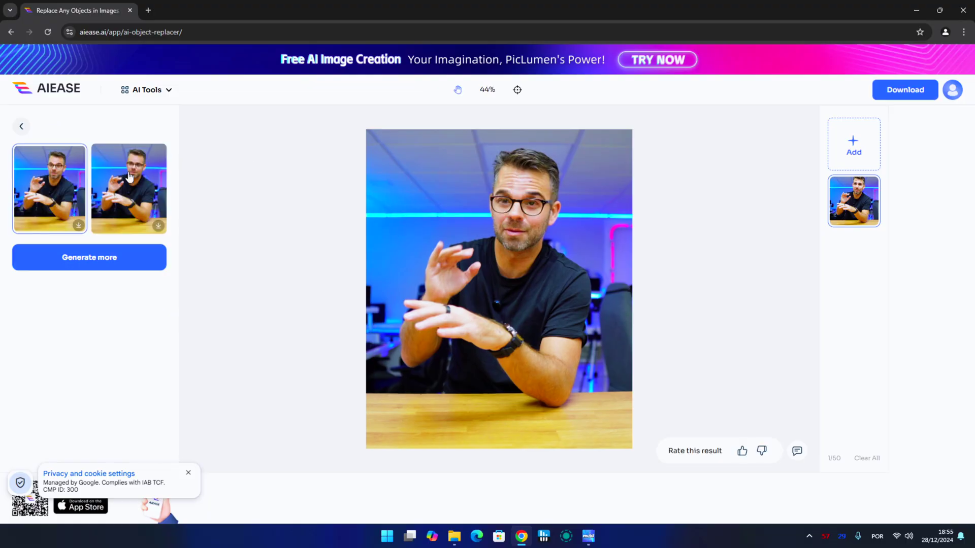
pyautogui.click(129, 176)
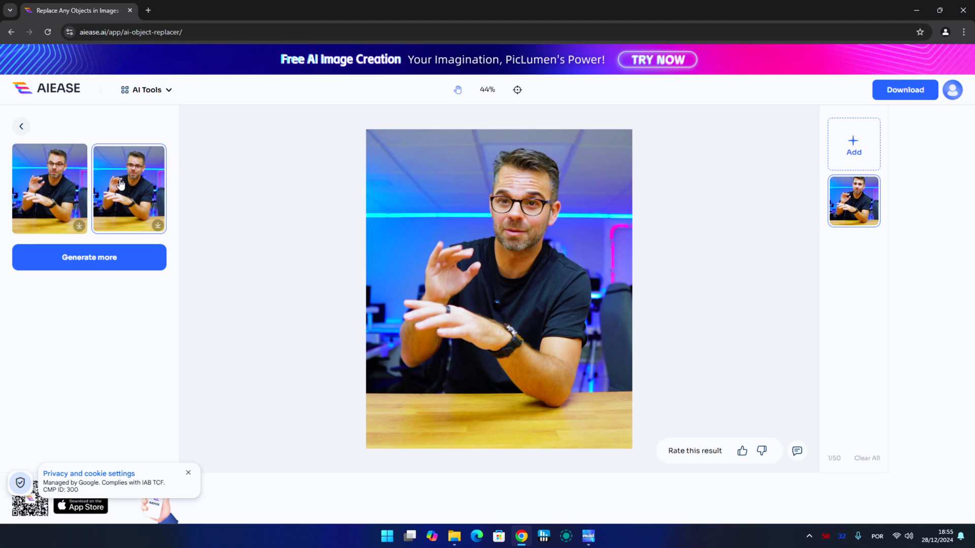
pyautogui.click(63, 179)
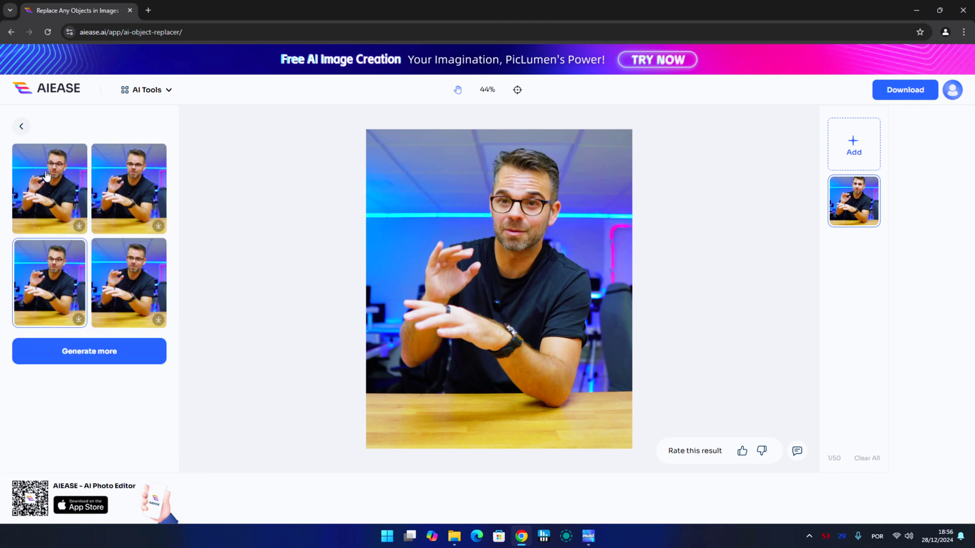
pyautogui.click(82, 176)
pyautogui.click(129, 175)
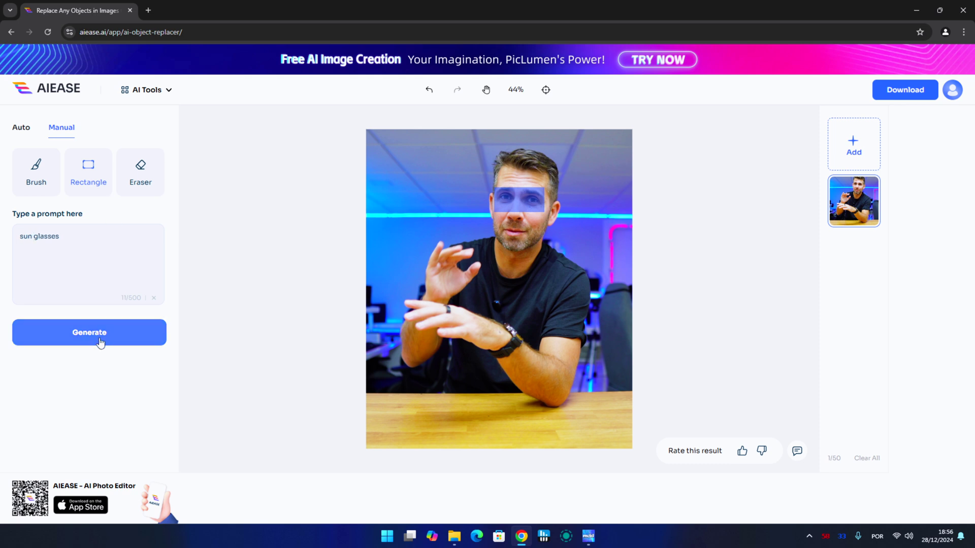
# Generate "sun glasses" in the rectangle over the man's eyes and view the first variation.
pyautogui.click(96, 335)
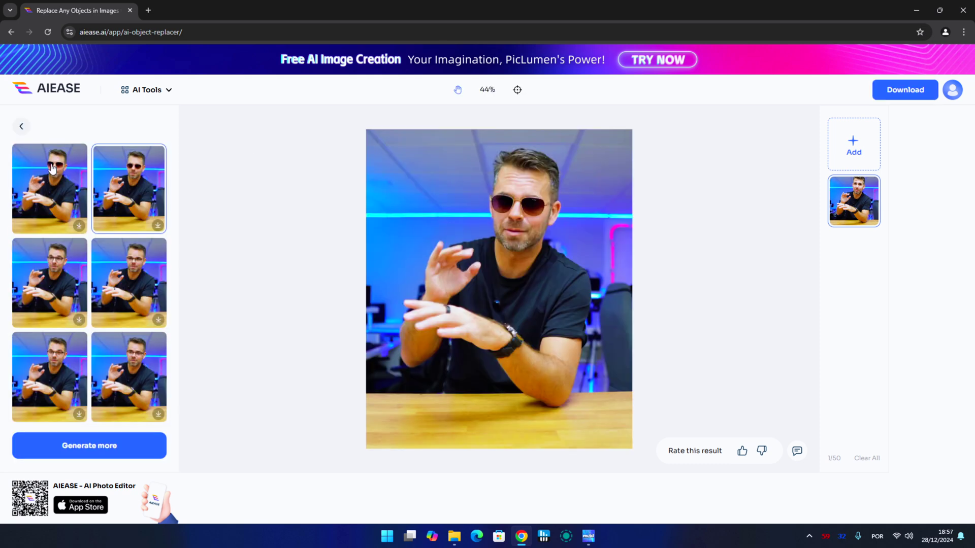
pyautogui.click(52, 169)
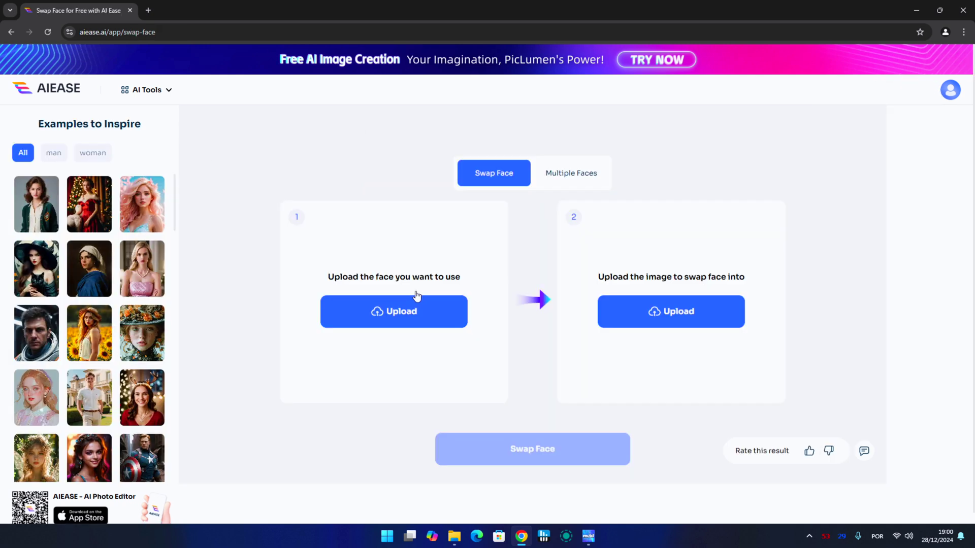
# Upload "Screenshot 2024-12-28 at 16.52.18" as the face and swap it into the superhero-with-shield example.
pyautogui.click(395, 314)
pyautogui.click(452, 99)
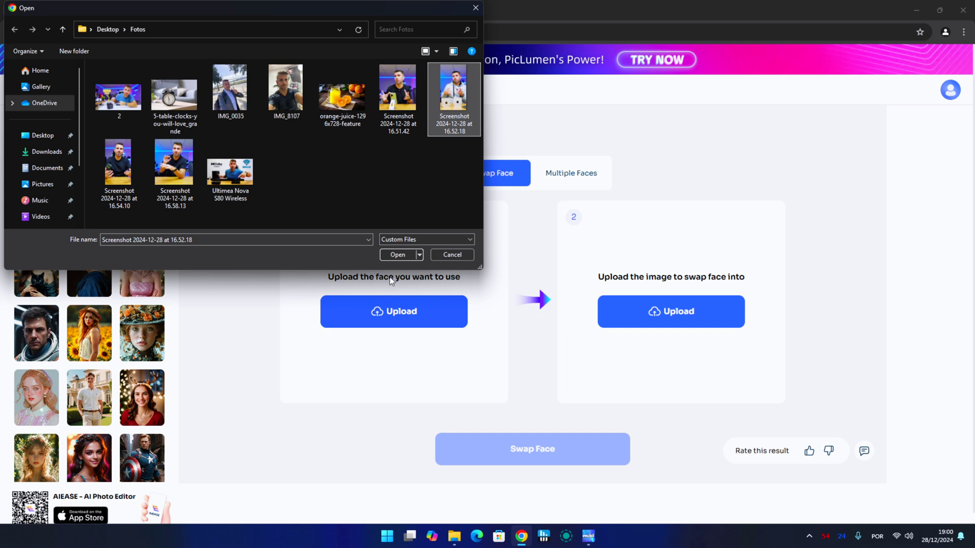
pyautogui.click(401, 257)
pyautogui.click(143, 457)
pyautogui.click(532, 449)
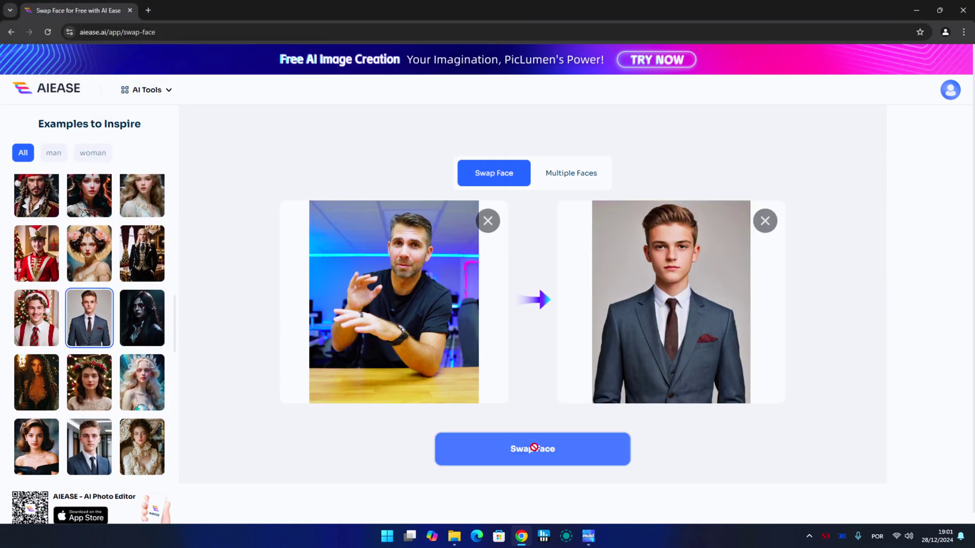
# Swap uploaded photos' faces into the young man in a suit, Christmas pirate and Joker example portraits.
pyautogui.click(534, 450)
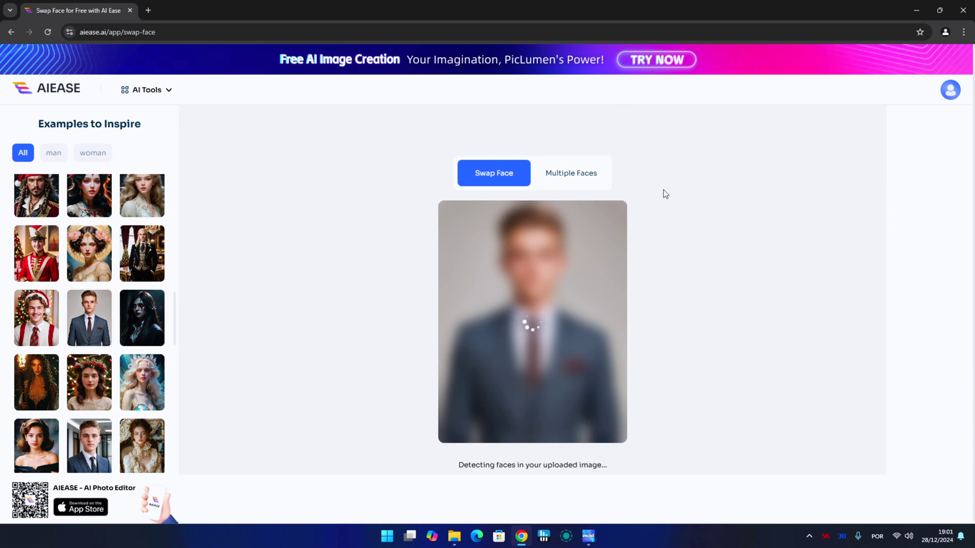
pyautogui.click(40, 201)
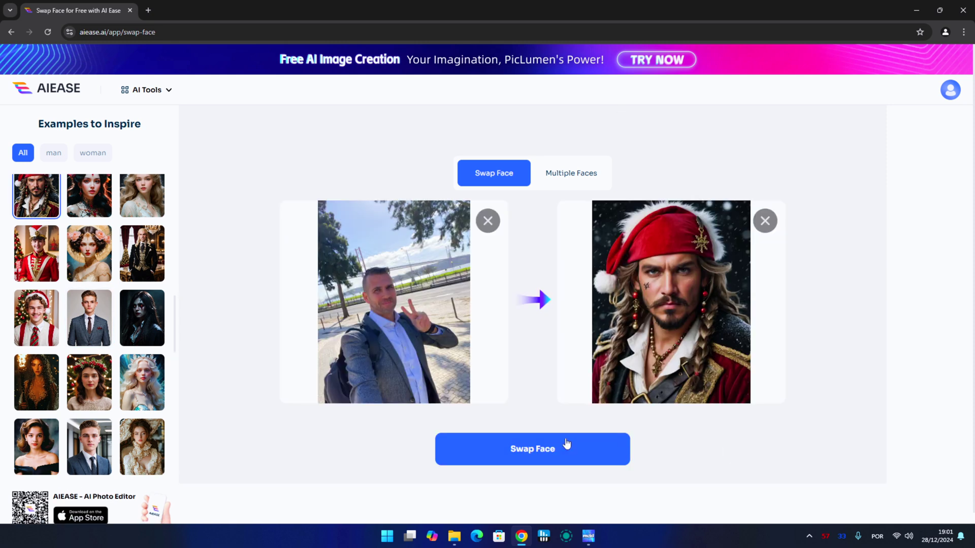
pyautogui.click(584, 447)
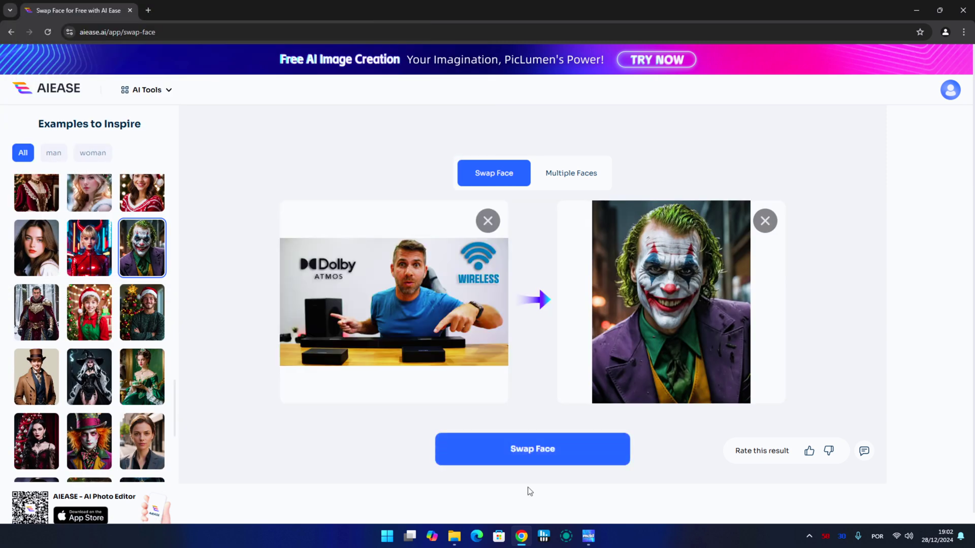
pyautogui.click(518, 442)
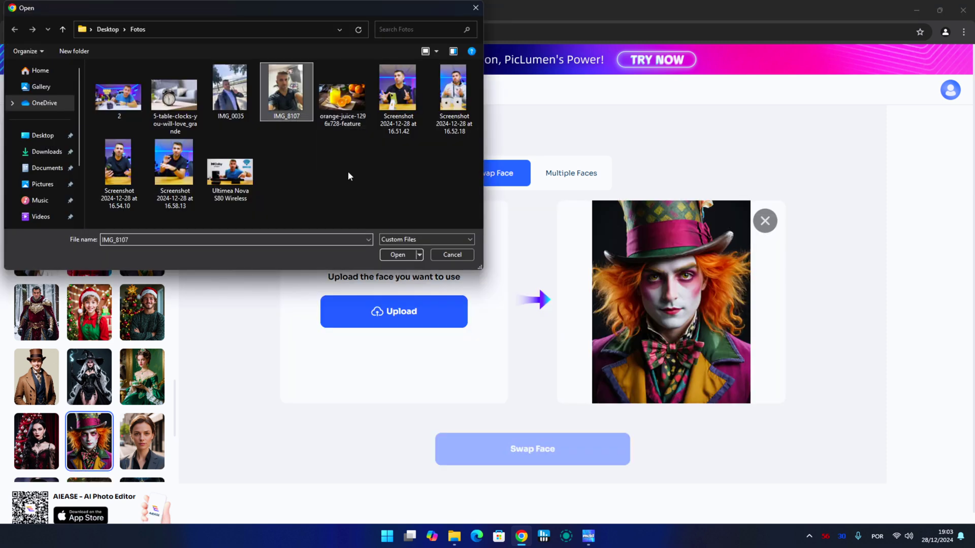
# Swap the face from IMG_8107 into the orange-haired hatter example and the Ultimea Nova S80 Wireless face into the brown-coated top-hat man.
pyautogui.doubleClick(287, 89)
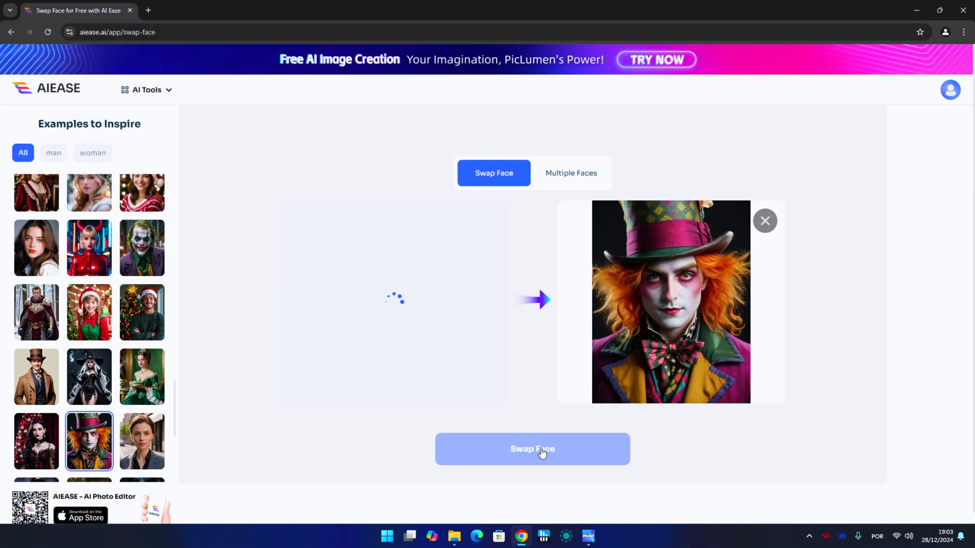
pyautogui.click(539, 449)
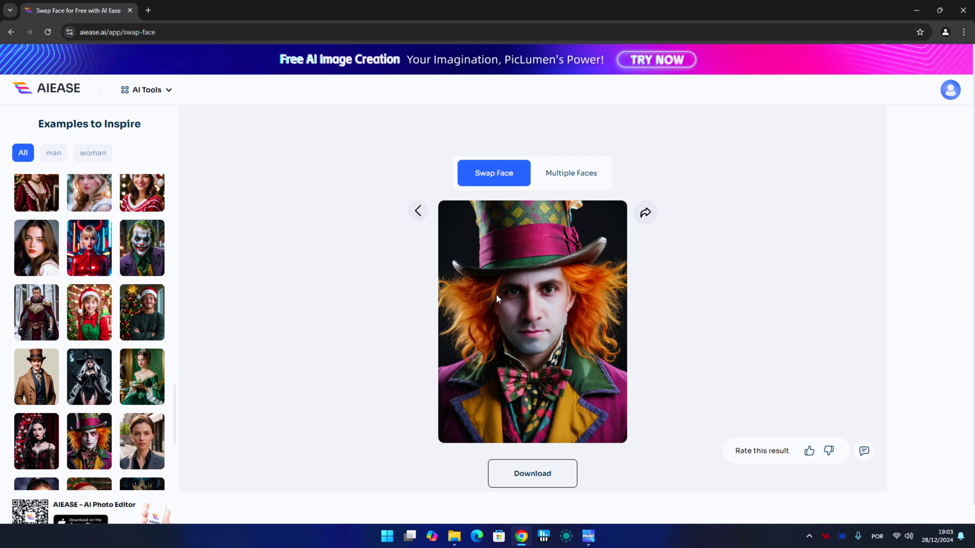
pyautogui.click(36, 377)
pyautogui.click(396, 311)
pyautogui.click(236, 171)
pyautogui.doubleClick(239, 173)
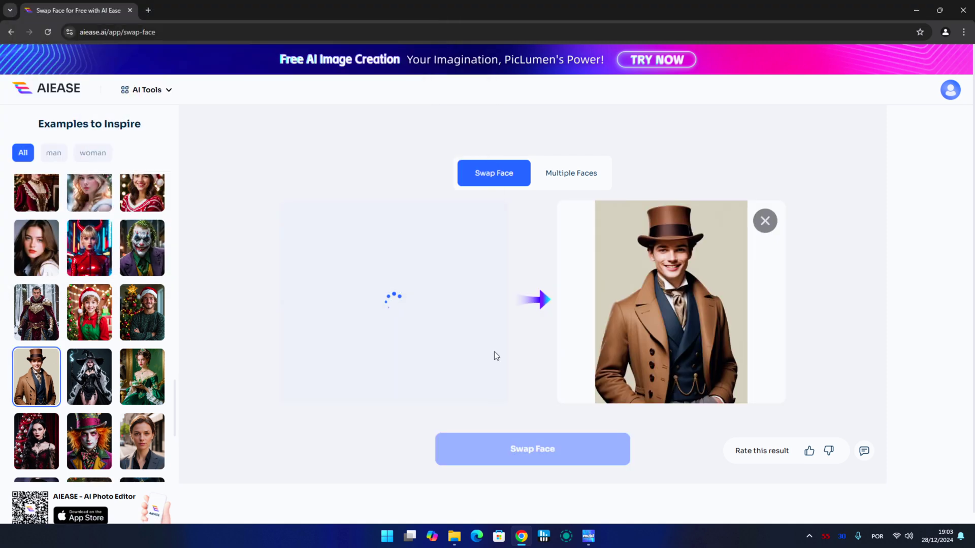
pyautogui.click(543, 454)
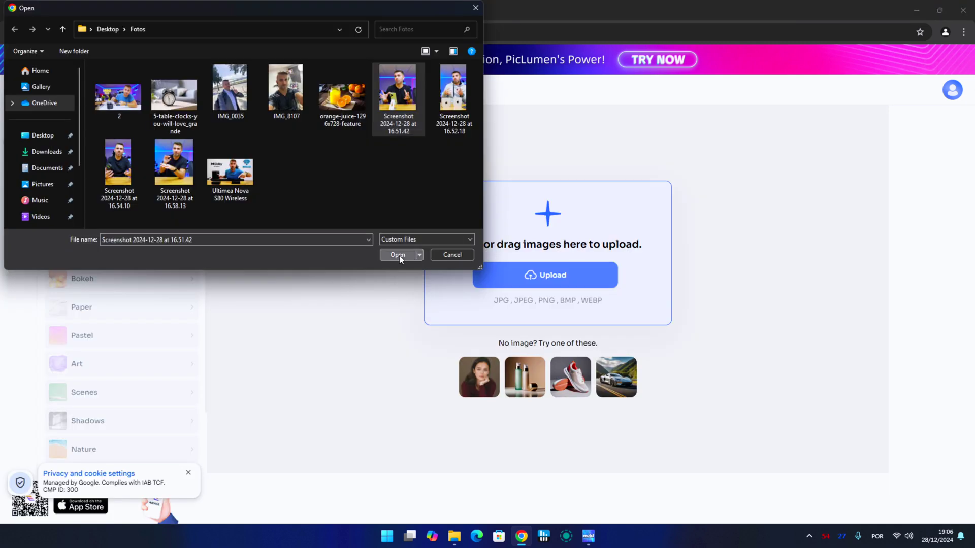
# Upload "Screenshot 2024-12-28 at 16.51.42" for background removal and try Wood backgrounds, ending with the palm-leaf beach scene.
pyautogui.click(399, 255)
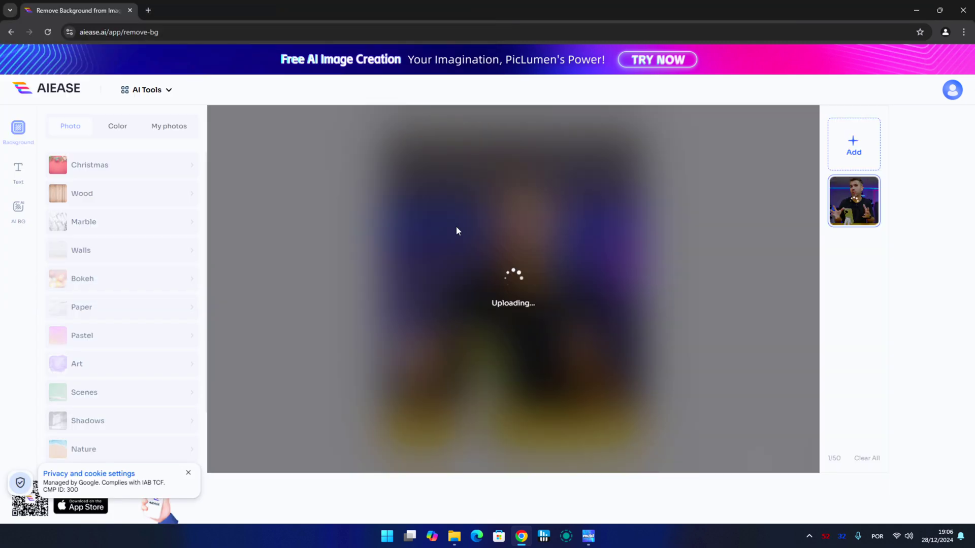
pyautogui.click(95, 204)
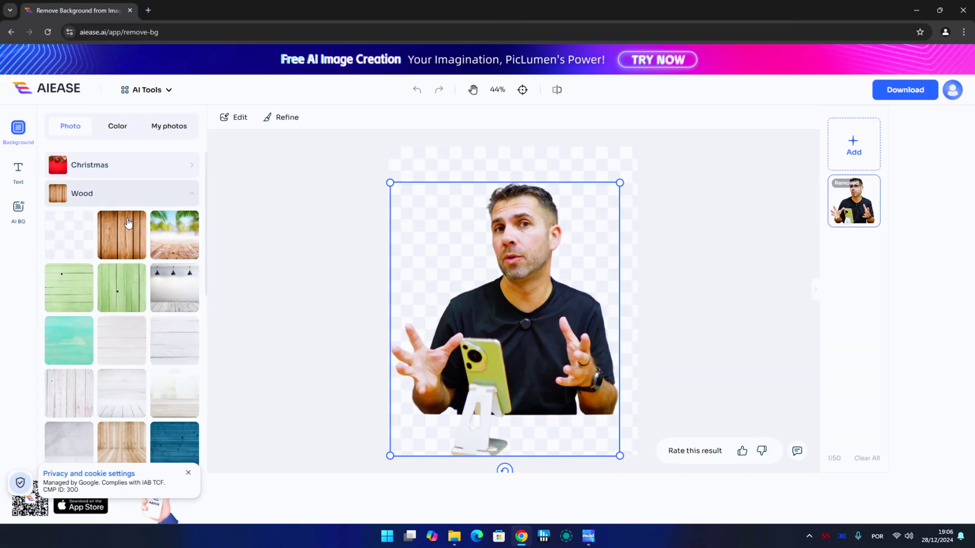
pyautogui.click(130, 227)
pyautogui.click(136, 283)
pyautogui.click(174, 294)
pyautogui.click(172, 344)
pyautogui.click(68, 350)
pyautogui.click(179, 241)
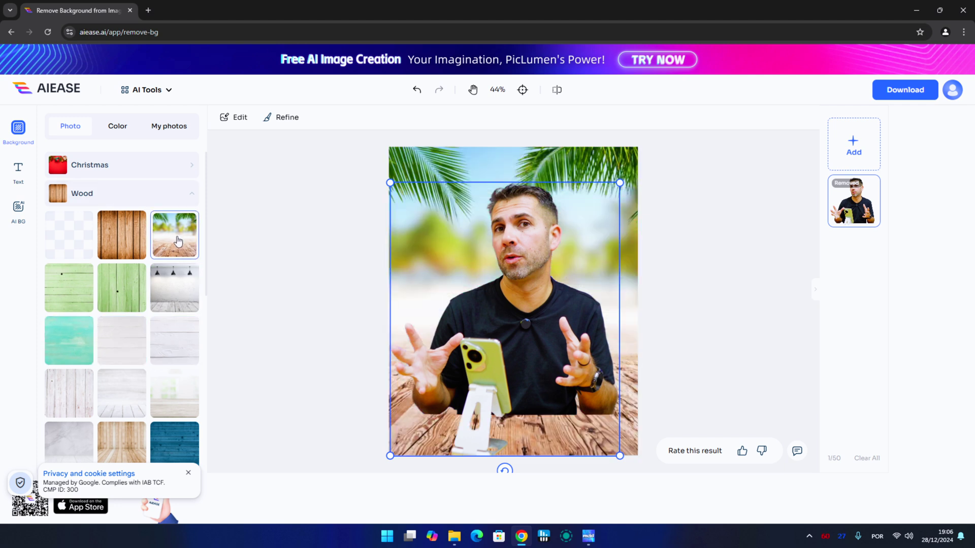
# Close the Wood collection and try an Art background behind the man with the phone.
pyautogui.click(187, 198)
pyautogui.click(105, 367)
pyautogui.click(125, 401)
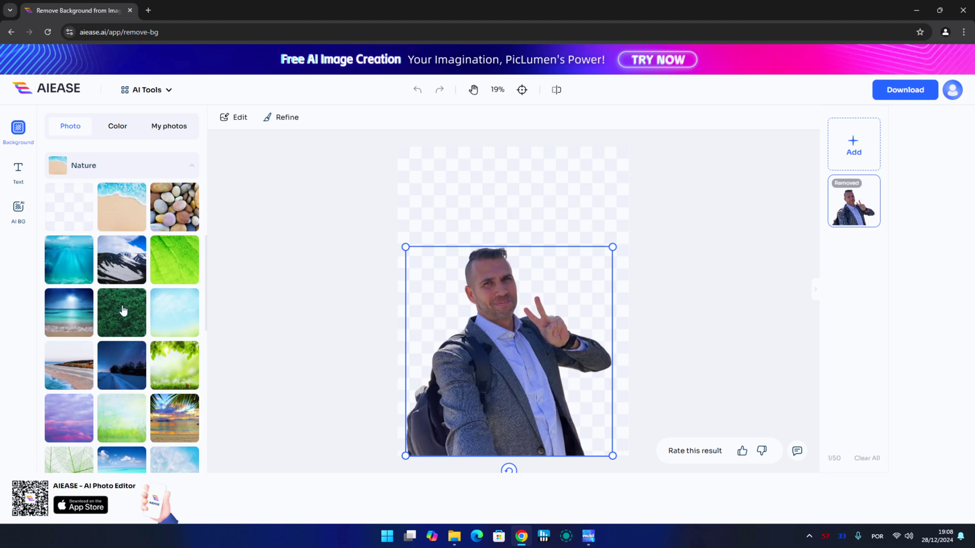
# Try Nature backgrounds behind the man in the grey jacket, including moonlit beach, sandy coast, starry night, sunlit leaves, turquoise sea and purple sunset.
pyautogui.scroll(-1, 73, 273)
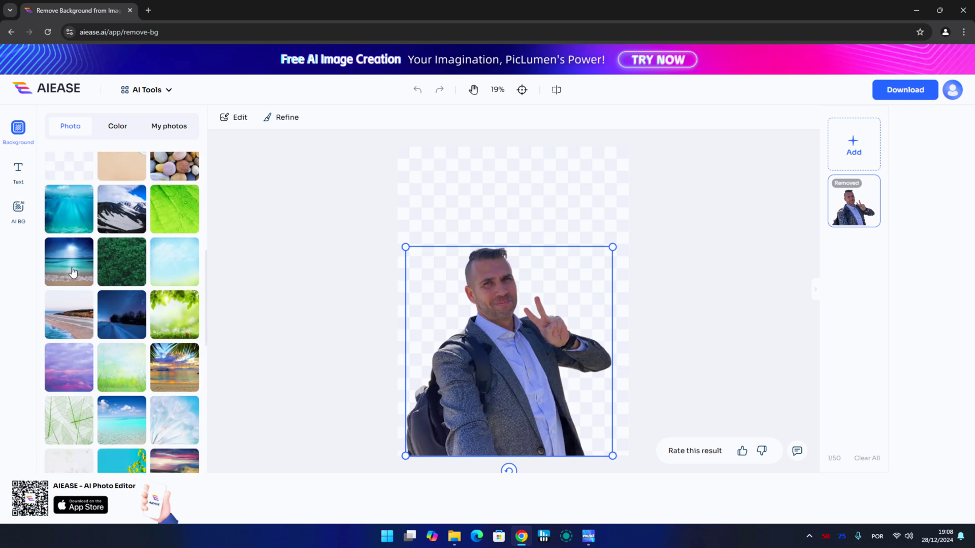
pyautogui.click(73, 272)
pyautogui.click(74, 312)
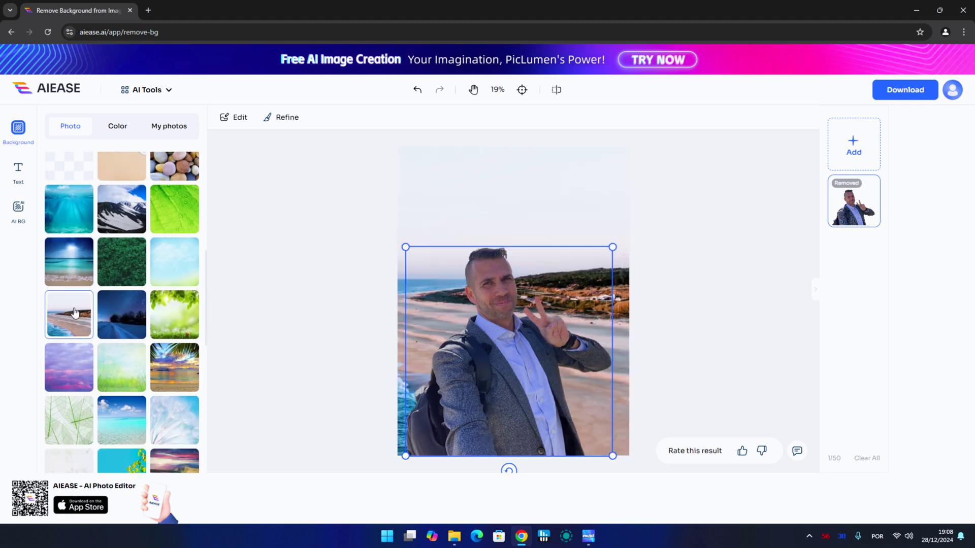
pyautogui.click(129, 311)
pyautogui.click(184, 311)
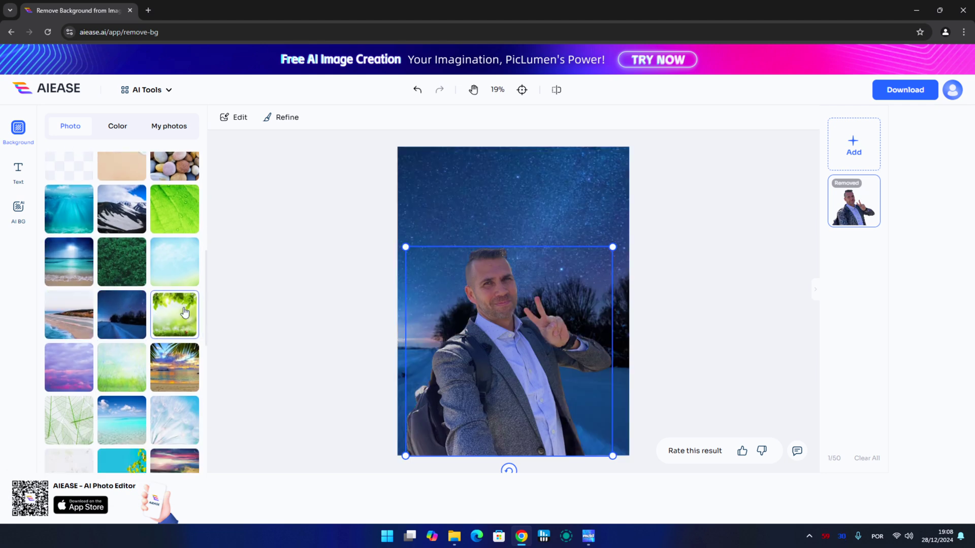
pyautogui.scroll(-3, 179, 358)
pyautogui.click(122, 268)
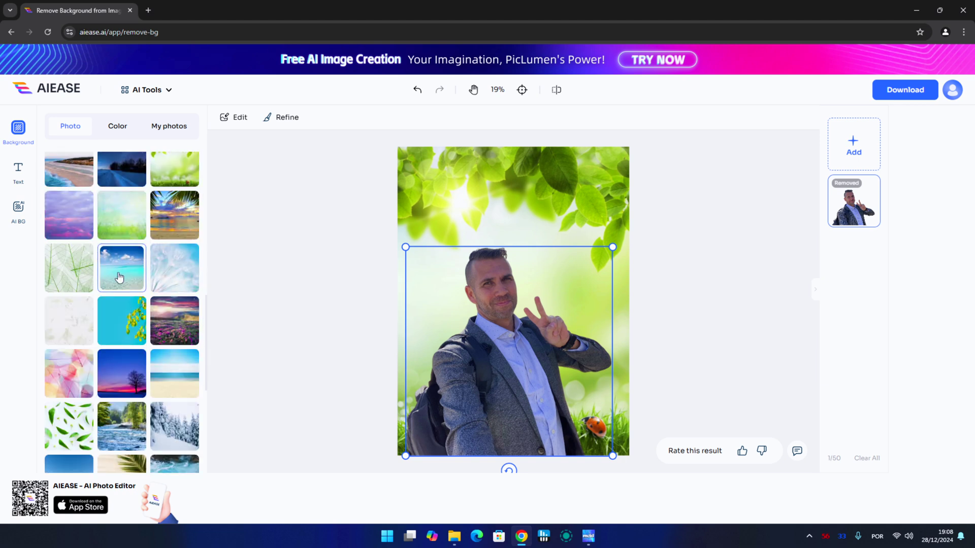
pyautogui.click(130, 372)
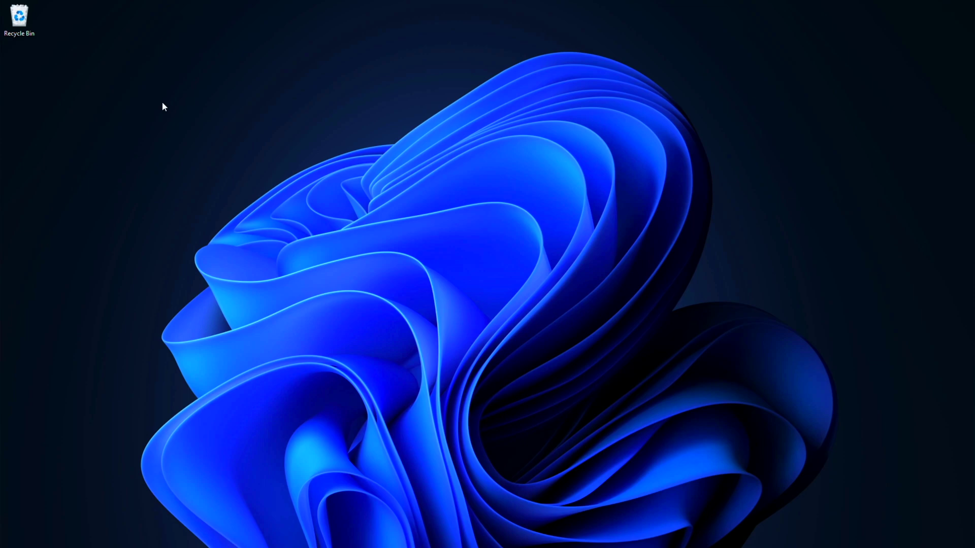
# Open the desktop's personalization settings, view the themes and go to Windows activation.
pyautogui.rightClick(162, 102)
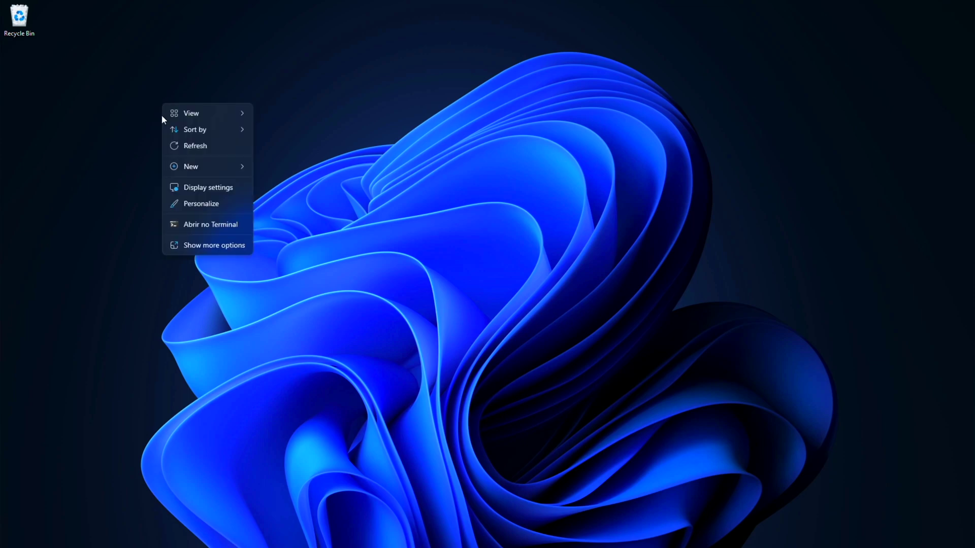
pyautogui.click(199, 202)
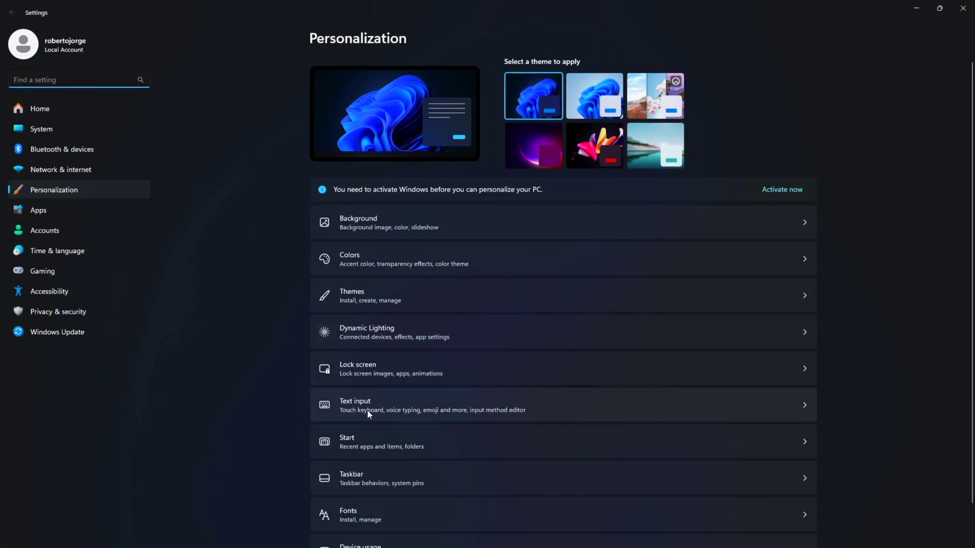
pyautogui.click(427, 301)
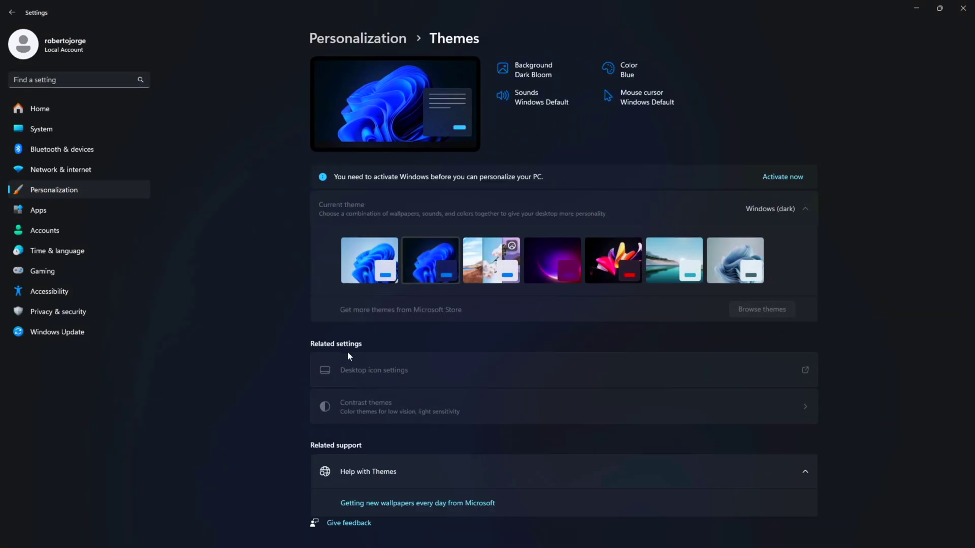
pyautogui.click(784, 177)
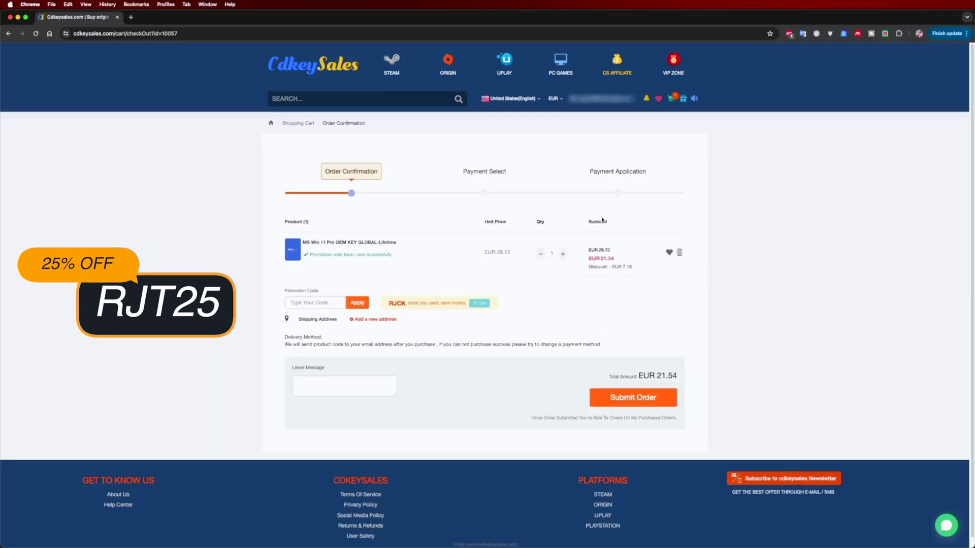
pyautogui.click(649, 505)
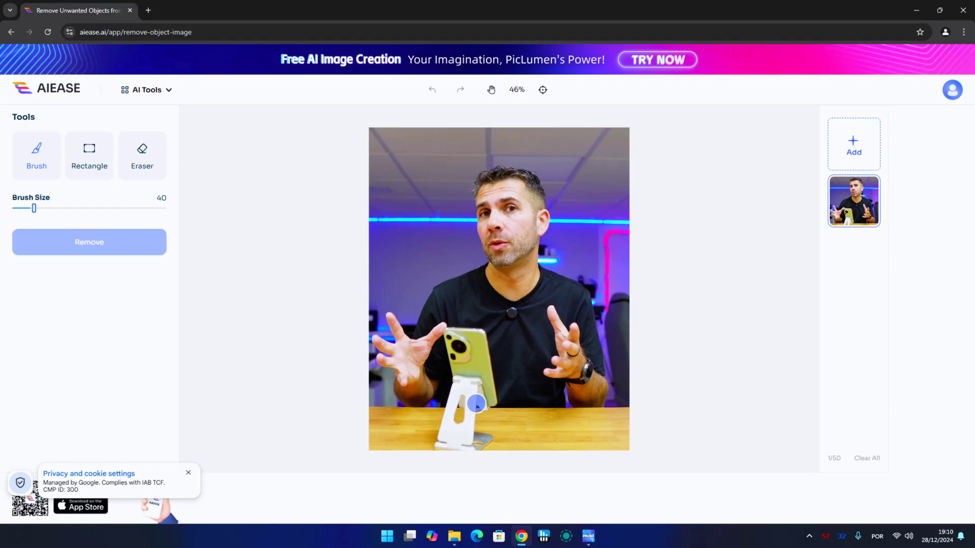
# Brush over the green phone and its stand in the photo and remove them.
pyautogui.moveTo(476, 404)
pyautogui.mouseDown()
pyautogui.moveTo(465, 420)
pyautogui.moveTo(474, 373)
pyautogui.moveTo(490, 399)
pyautogui.moveTo(478, 335)
pyautogui.moveTo(453, 334)
pyautogui.moveTo(461, 380)
pyautogui.moveTo(472, 341)
pyautogui.moveTo(442, 440)
pyautogui.moveTo(484, 440)
pyautogui.mouseUp()
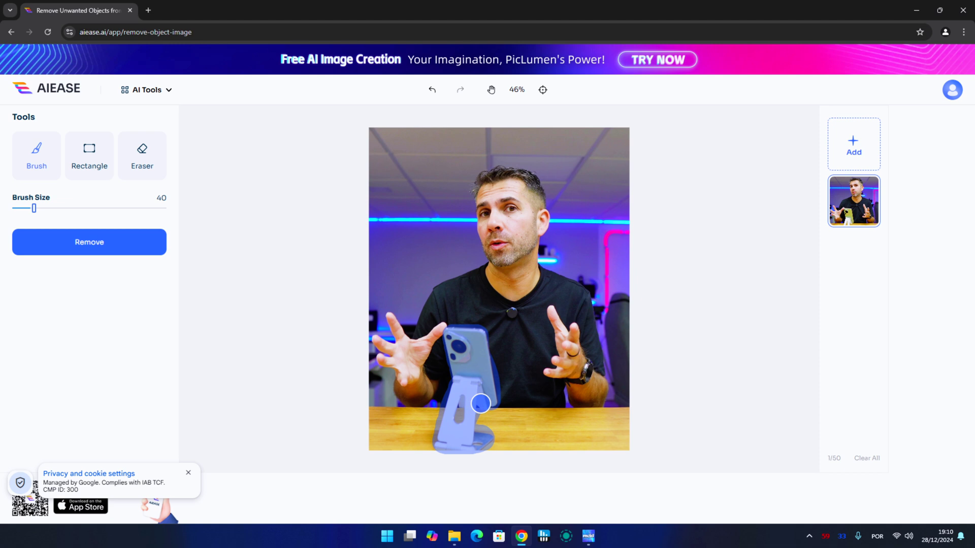
pyautogui.click(101, 245)
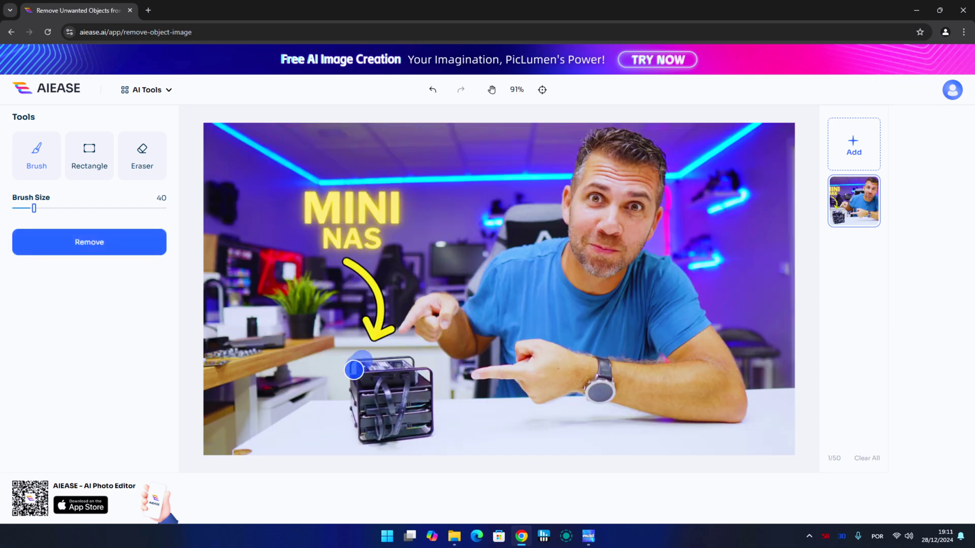
# Brush over and remove the black device under the Mini NAS arrow, and mark the leftover dark objects with a rectangle.
pyautogui.moveTo(355, 370)
pyautogui.mouseDown()
pyautogui.moveTo(420, 428)
pyautogui.moveTo(418, 398)
pyautogui.mouseUp()
pyautogui.click(89, 242)
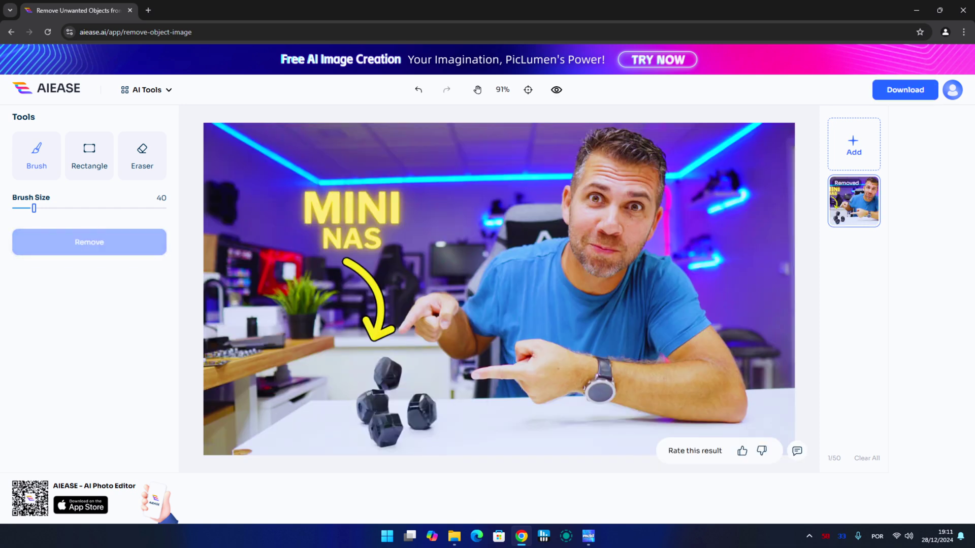
pyautogui.click(89, 155)
pyautogui.moveTo(349, 381); pyautogui.dragTo(440, 448)
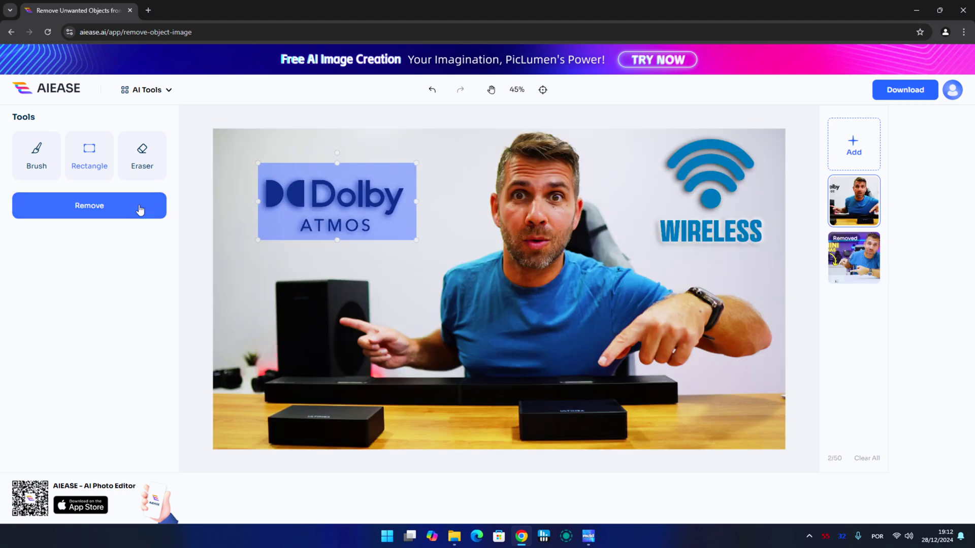
# Remove the Dolby Atmos logo, the WIRELESS logo and the two small black boxes on the table using rectangle selections.
pyautogui.click(140, 211)
pyautogui.click(90, 155)
pyautogui.moveTo(645, 134); pyautogui.dragTo(780, 249)
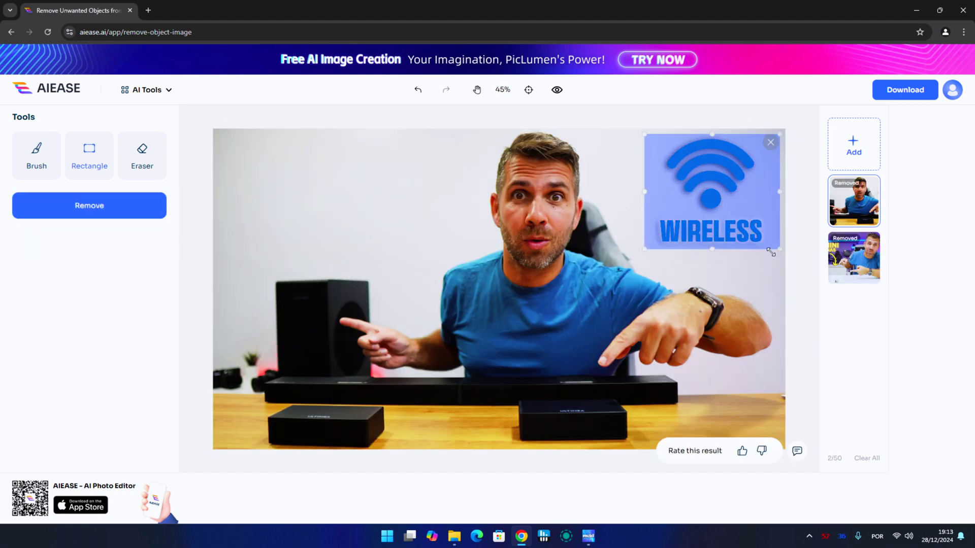
pyautogui.moveTo(304, 432); pyautogui.dragTo(391, 447)
pyautogui.moveTo(518, 400); pyautogui.dragTo(628, 445)
pyautogui.click(77, 205)
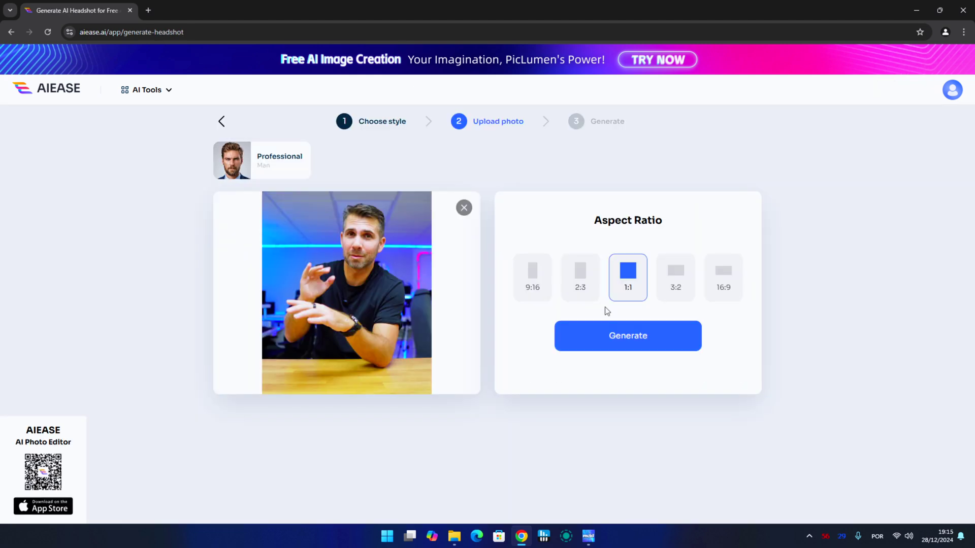
# Set the headshot aspect ratio to 9:16 and generate a Professional man headshot from the uploaded selfie.
pyautogui.click(530, 277)
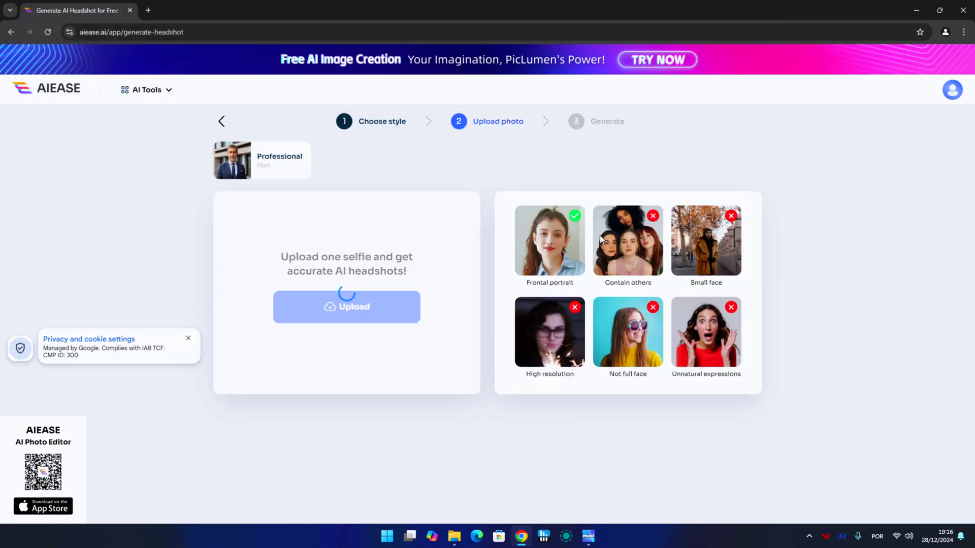
pyautogui.click(635, 342)
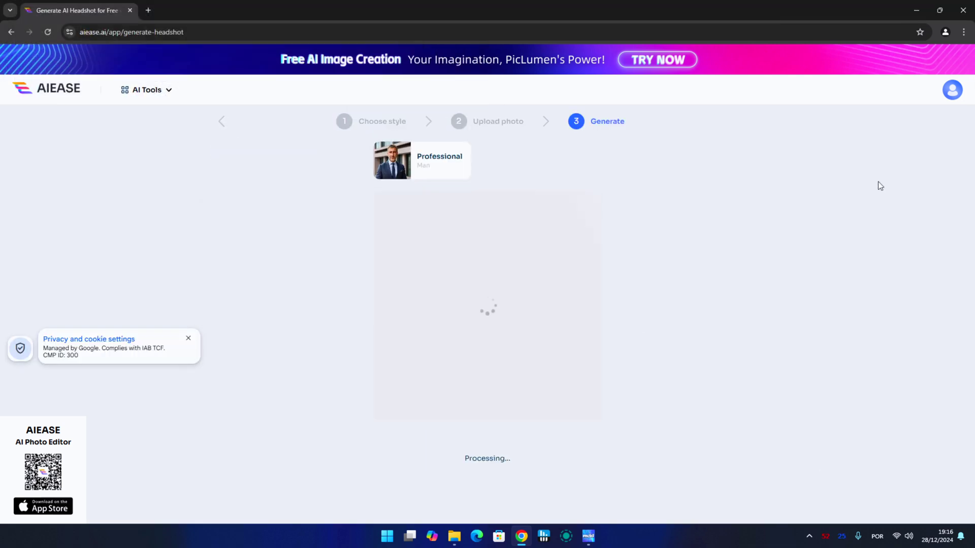